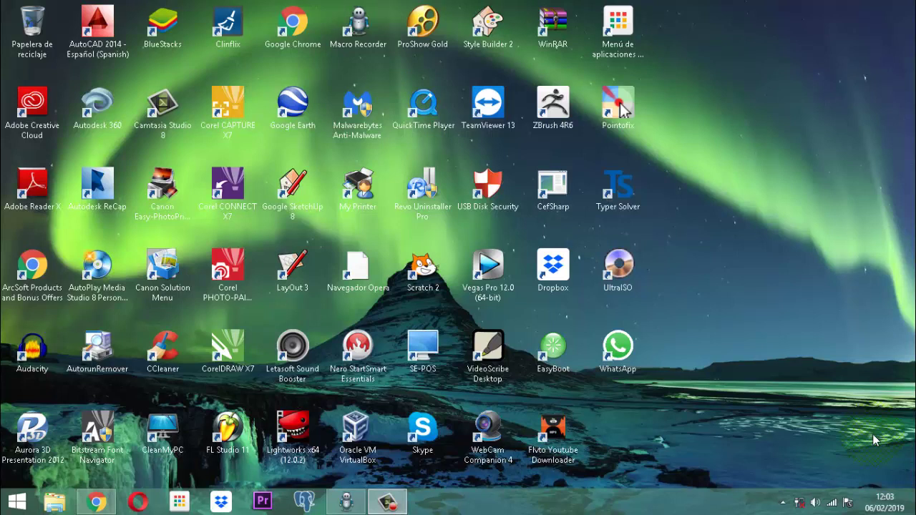
Open the Vet Project database from DATA (D:) > documentos 2019 > vet project II.
left_click(54, 500)
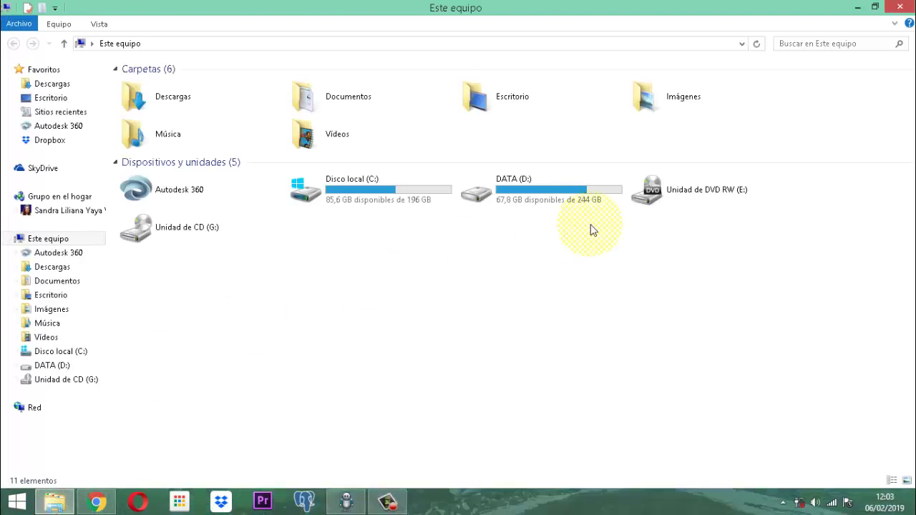
double_click(523, 189)
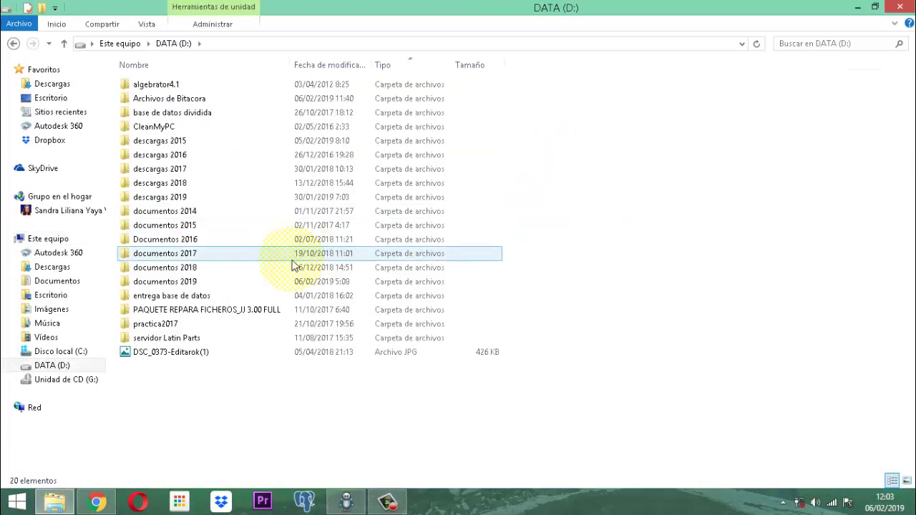
double_click(186, 284)
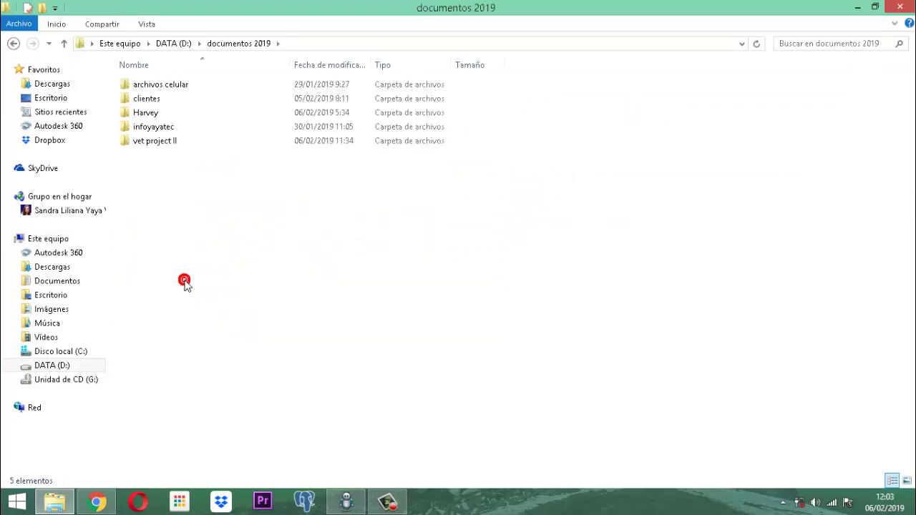
double_click(150, 140)
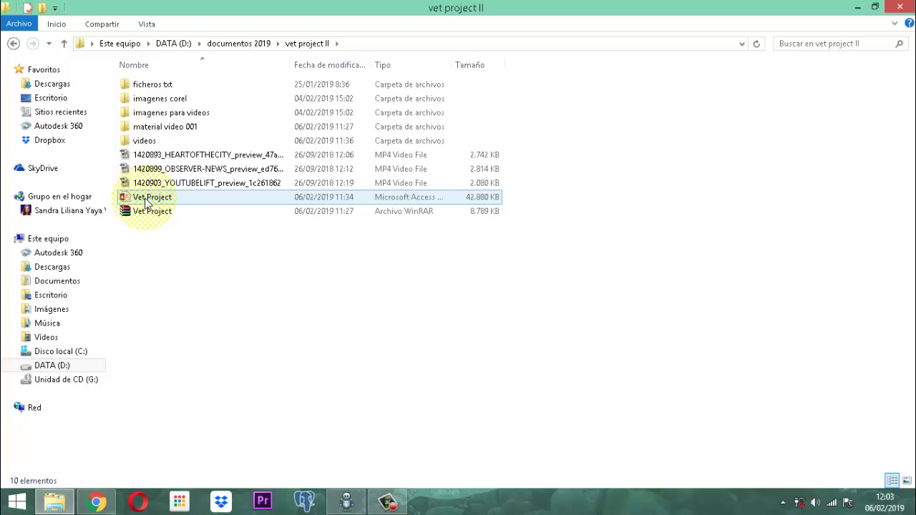
double_click(147, 202)
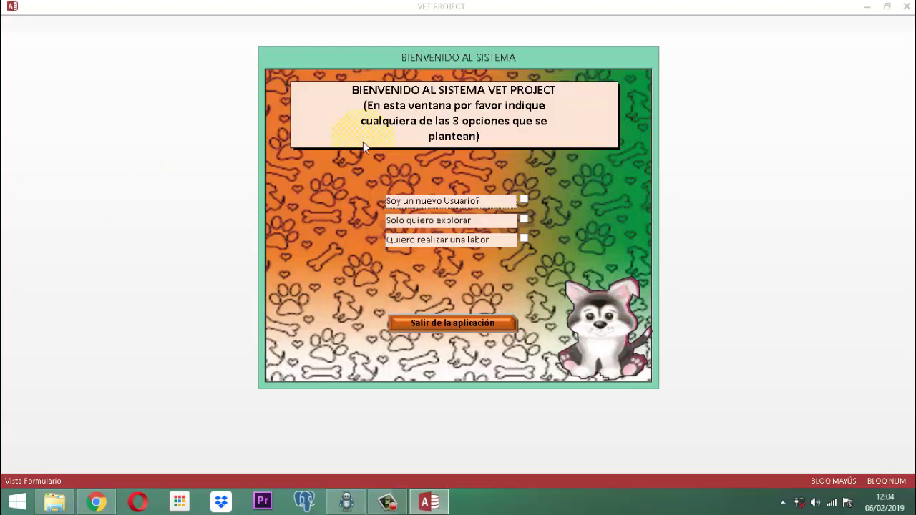
Log into Vet Project as a user who will carry out a task, entering the account password.
left_click(523, 239)
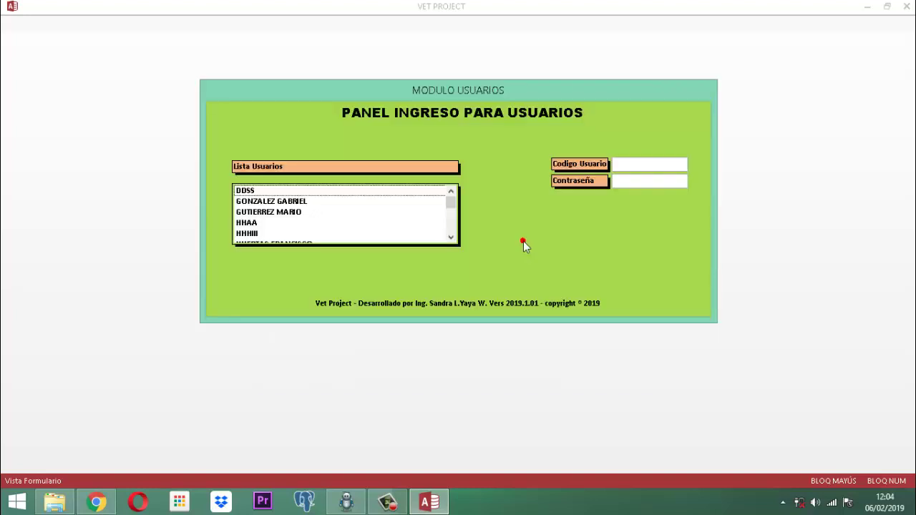
left_click(303, 204)
scroll(296, 210, "down", 1)
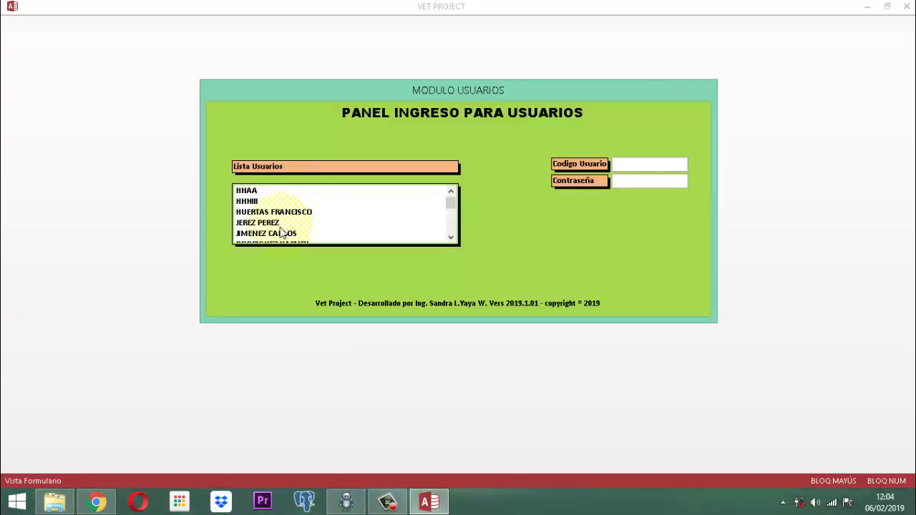
left_click(281, 233)
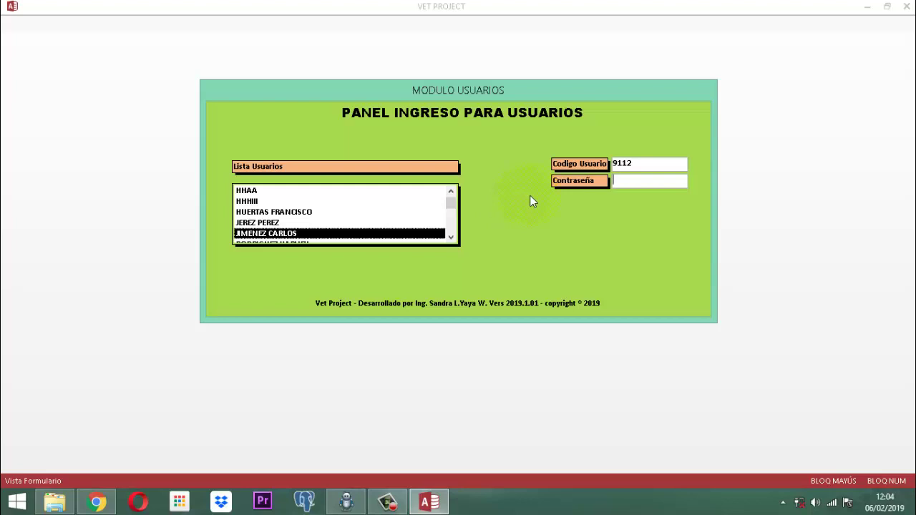
type("***")
key("Return")
key("Return")
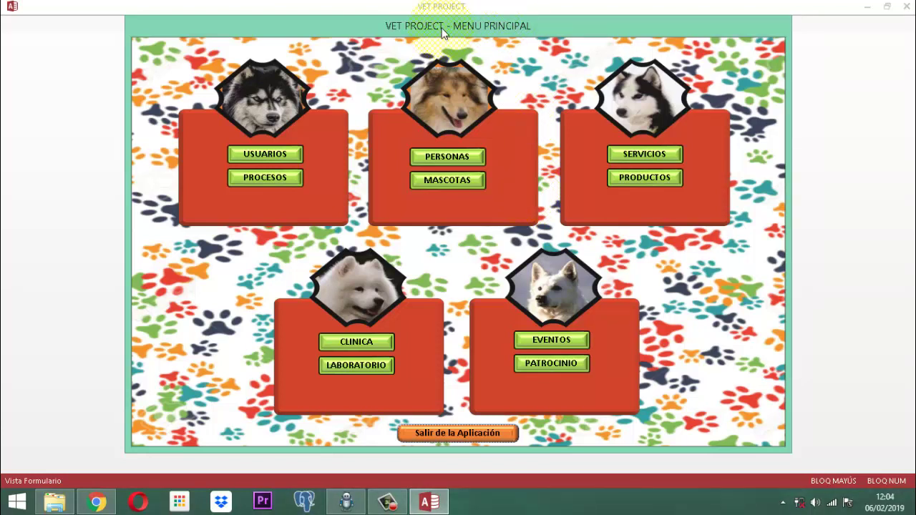
In the Procesos module, unlock the ribbon option buttons with the activation key.
left_click(264, 177)
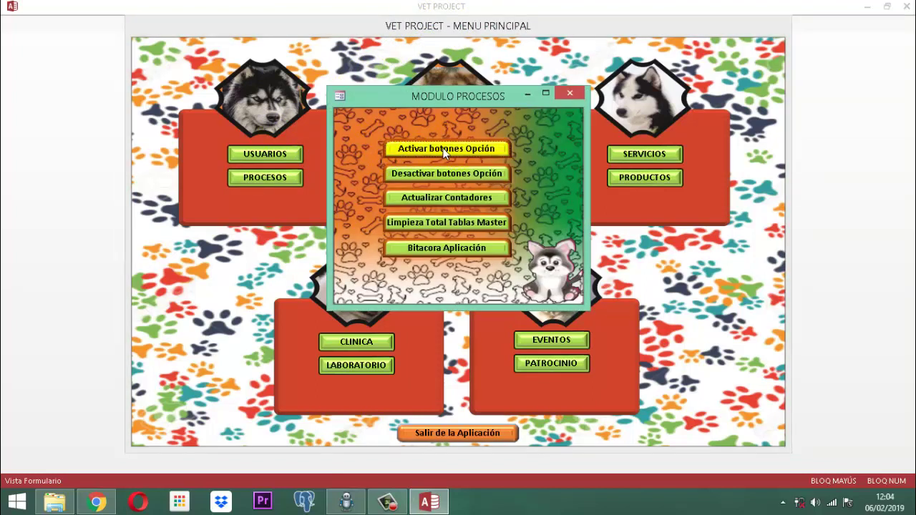
left_click(448, 148)
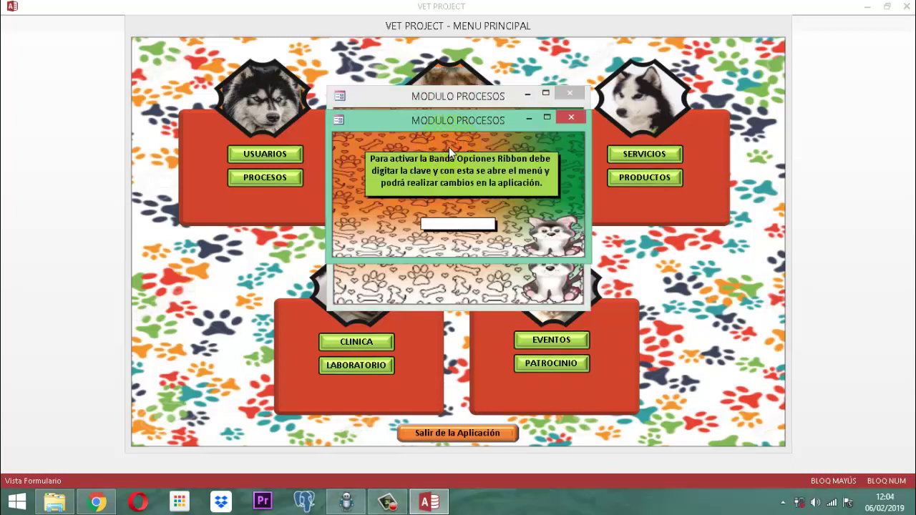
key("Return")
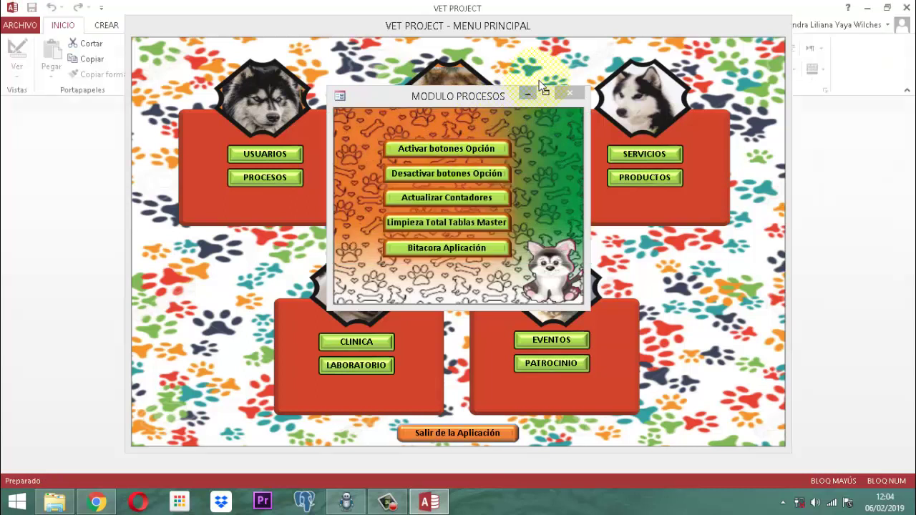
Close MODULO PROCESOS and MENU PRINCIPAL, then show the navigation pane with all objects (F11).
left_click(569, 94)
left_click(570, 94)
right_click(496, 25)
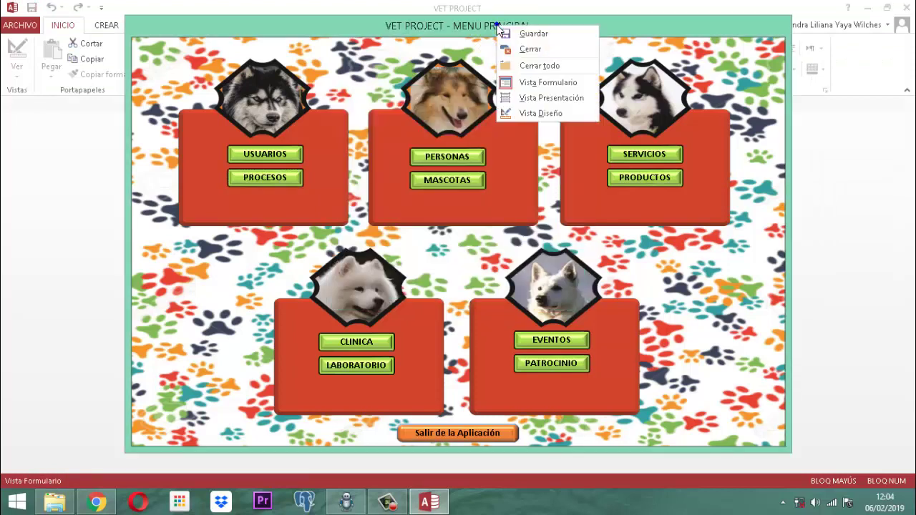
left_click(530, 49)
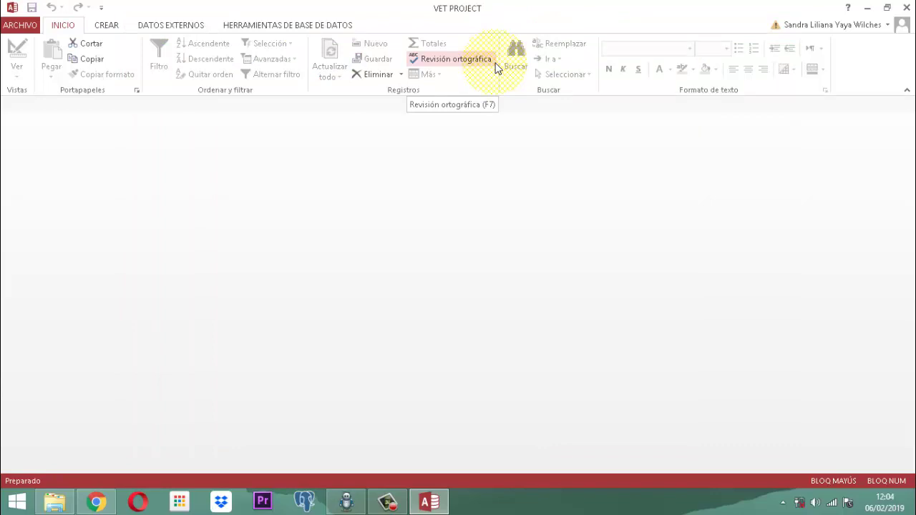
key("F11")
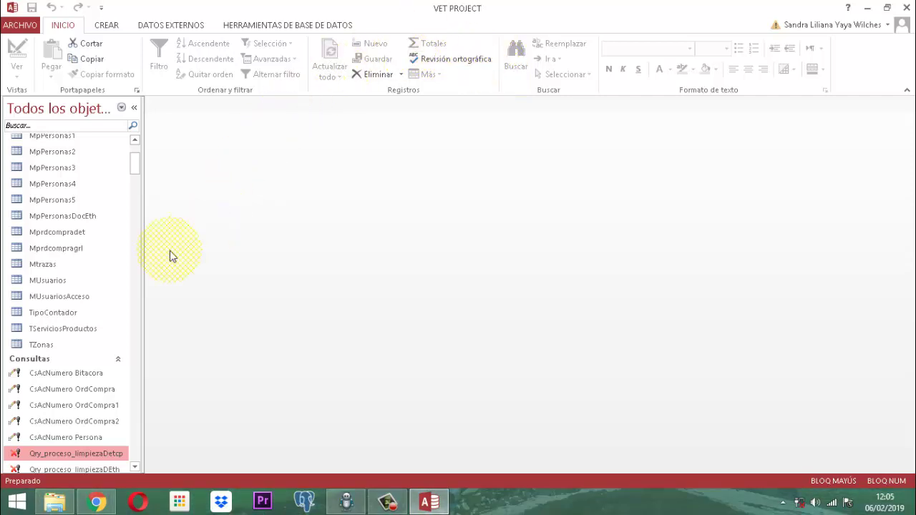
Open TServiciosProductos and scroll its 194 records to check which are marked ACTIVO.
double_click(71, 334)
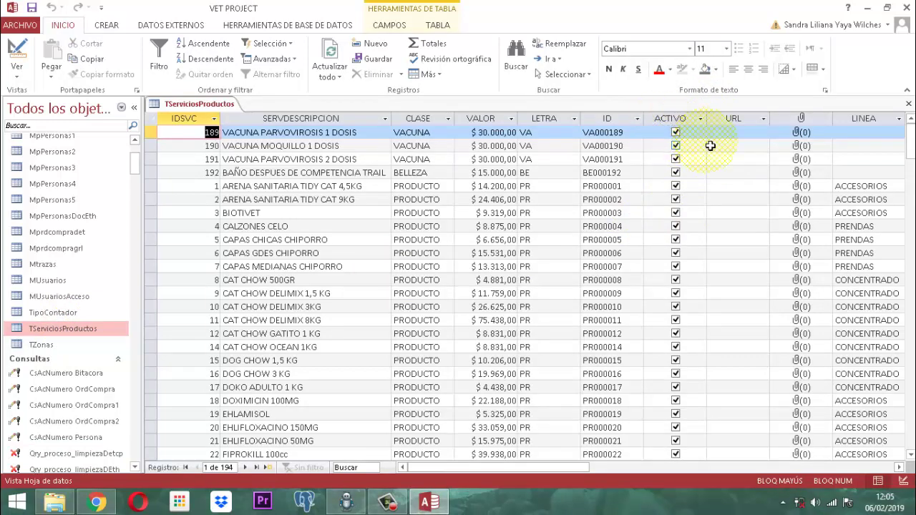
scroll(710, 145, "down", 16)
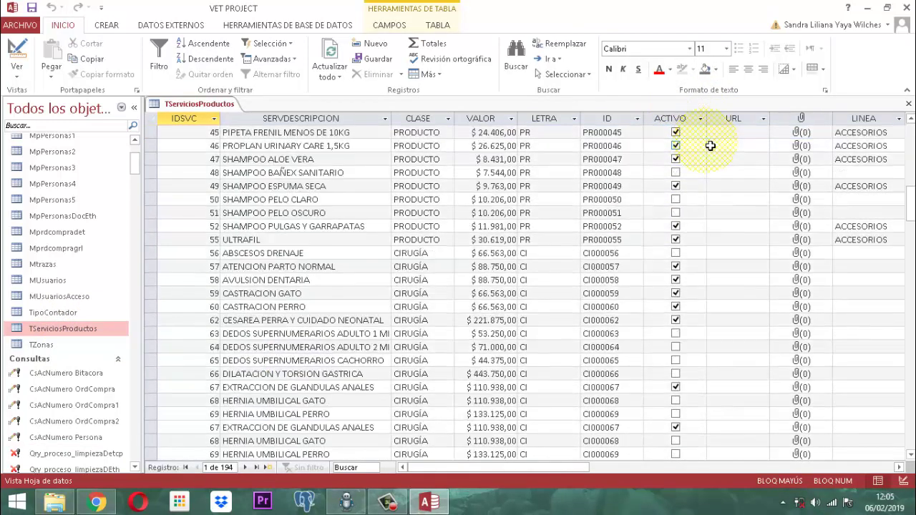
scroll(709, 145, "down", 12)
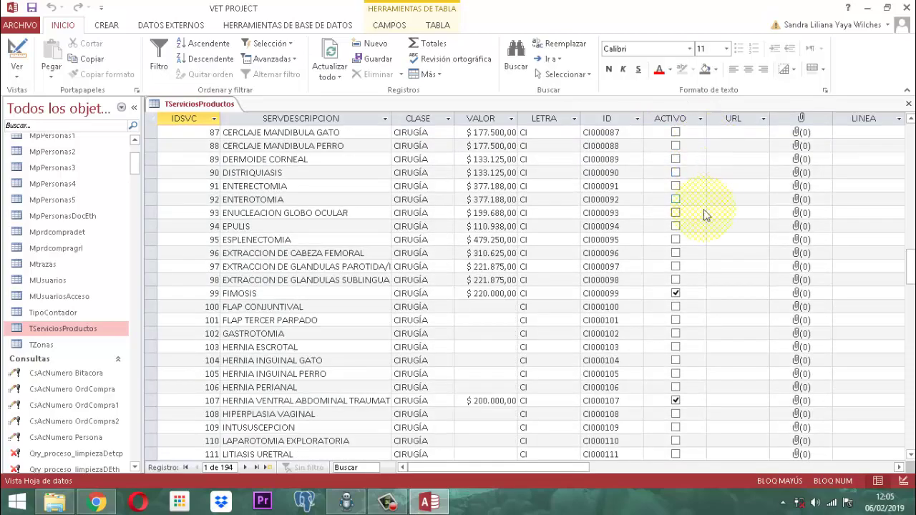
scroll(720, 250, "up", 5)
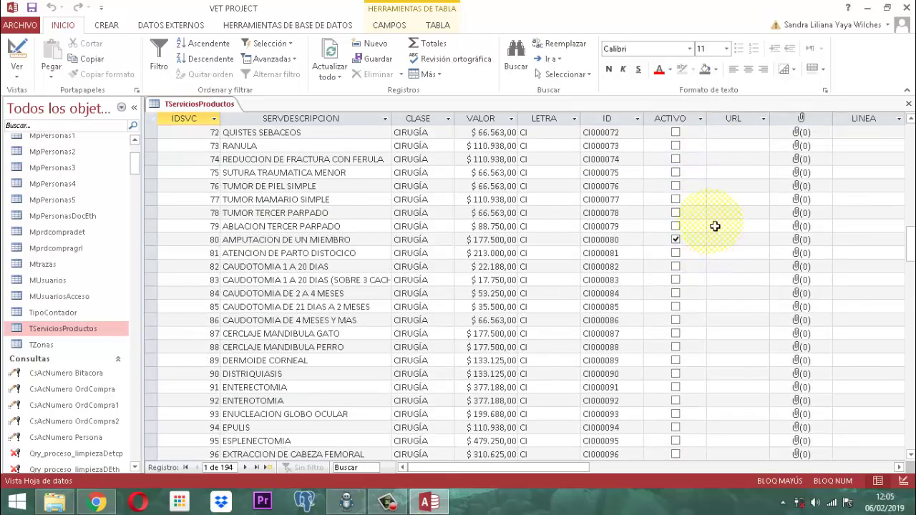
scroll(695, 193, "up", 13)
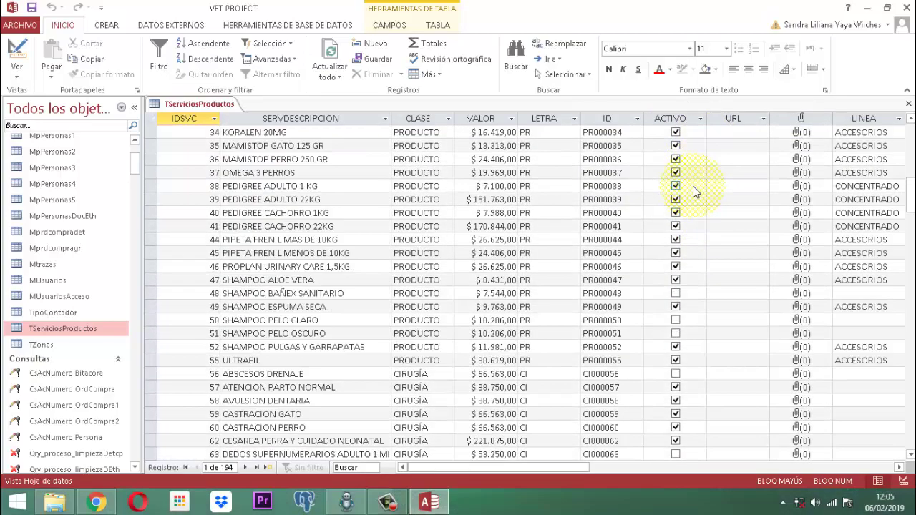
scroll(694, 190, "down", 20)
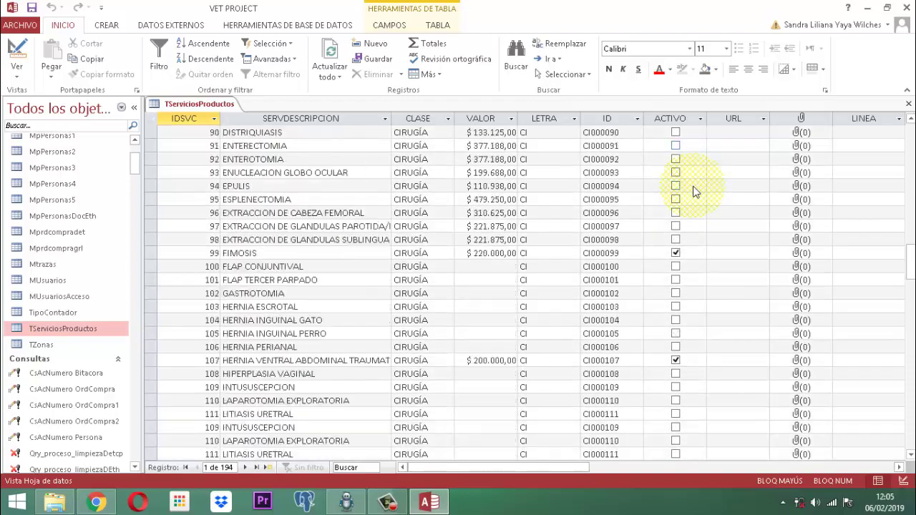
scroll(694, 190, "down", 20)
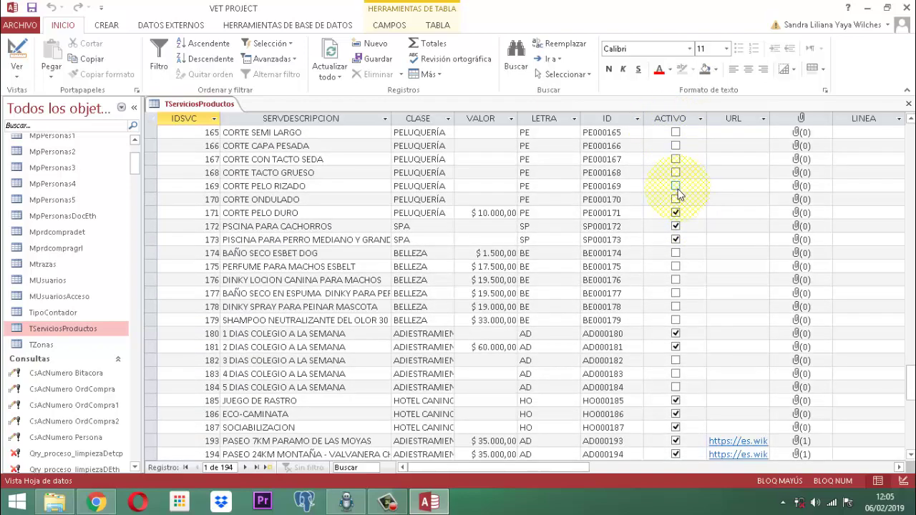
scroll(676, 201, "down", 5)
scroll(678, 215, "down", 2)
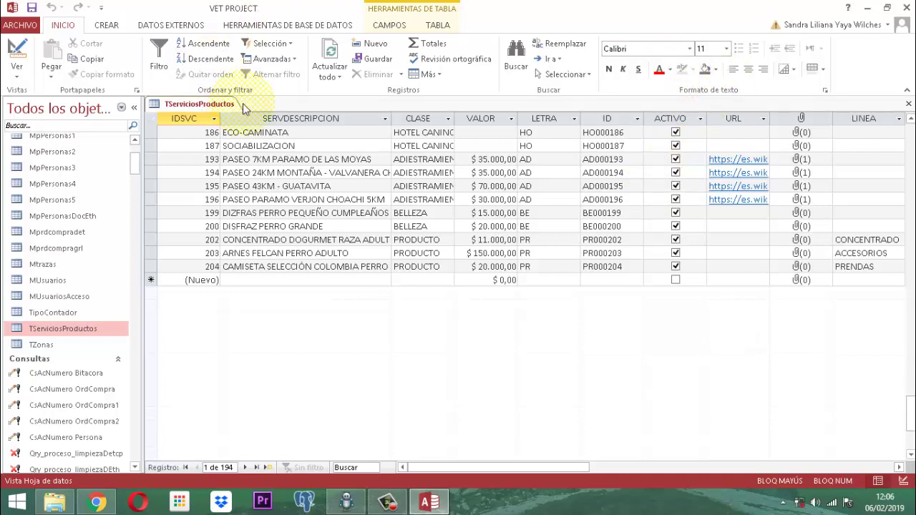
Close TServiciosProductos and start a blank Design-view query without adding any tables.
right_click(192, 105)
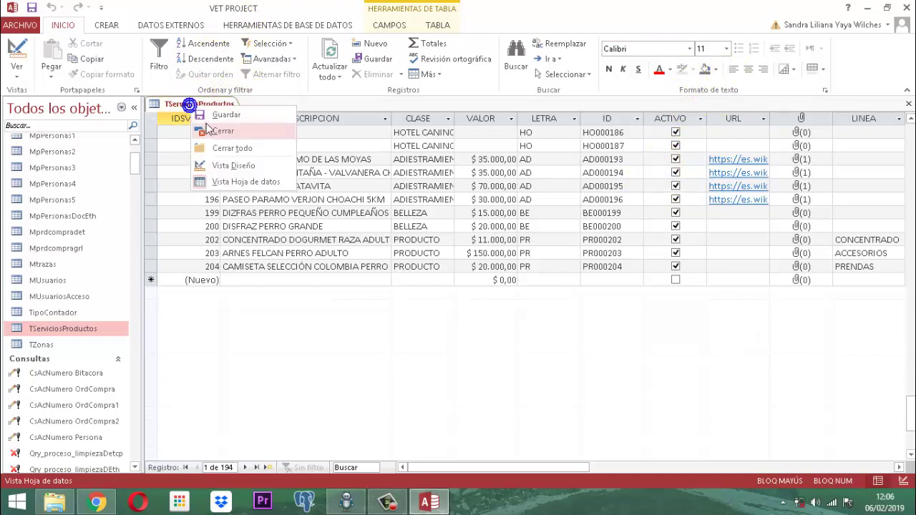
left_click(229, 134)
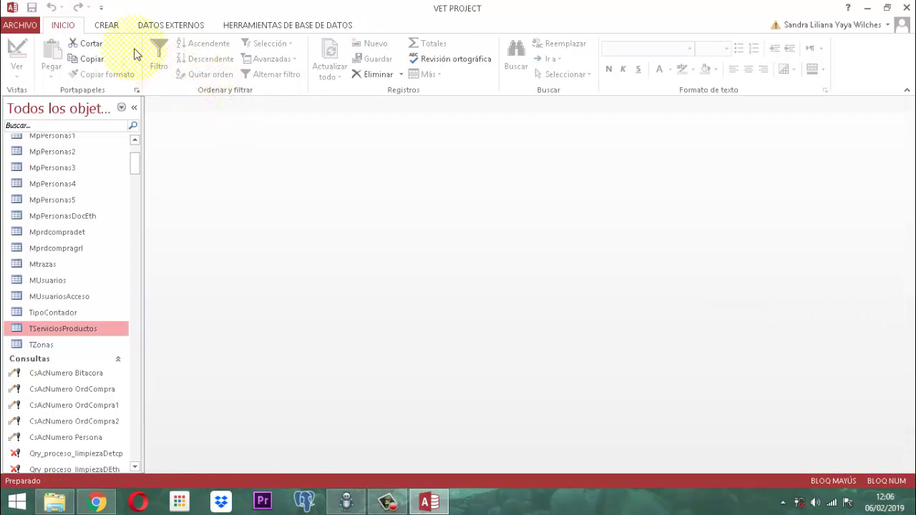
left_click(114, 29)
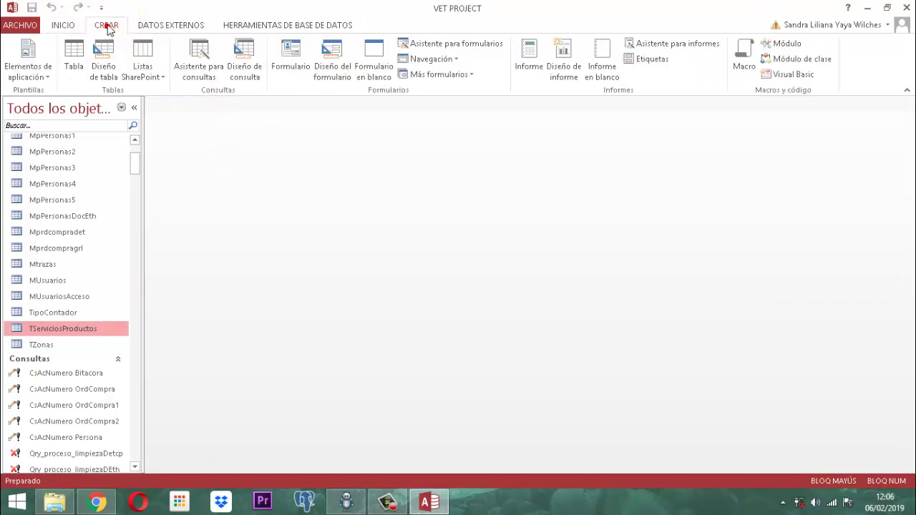
left_click(251, 58)
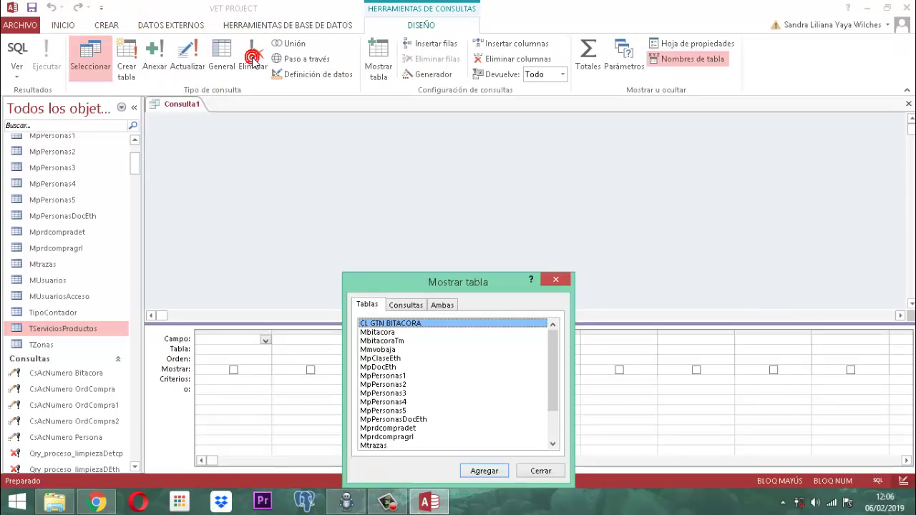
left_click(556, 279)
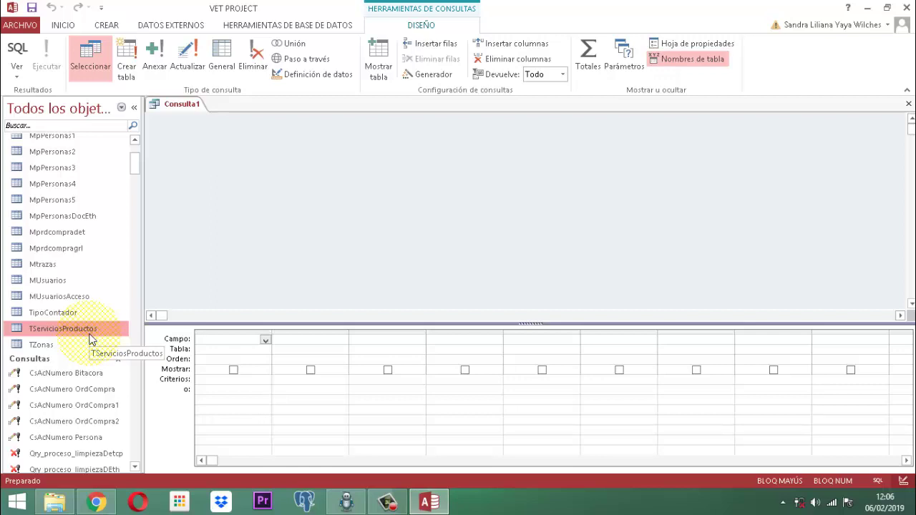
Add TServiciosProductos and its ACTIVO field to the query, making it an update query.
left_click_drag(68, 325, 320, 184)
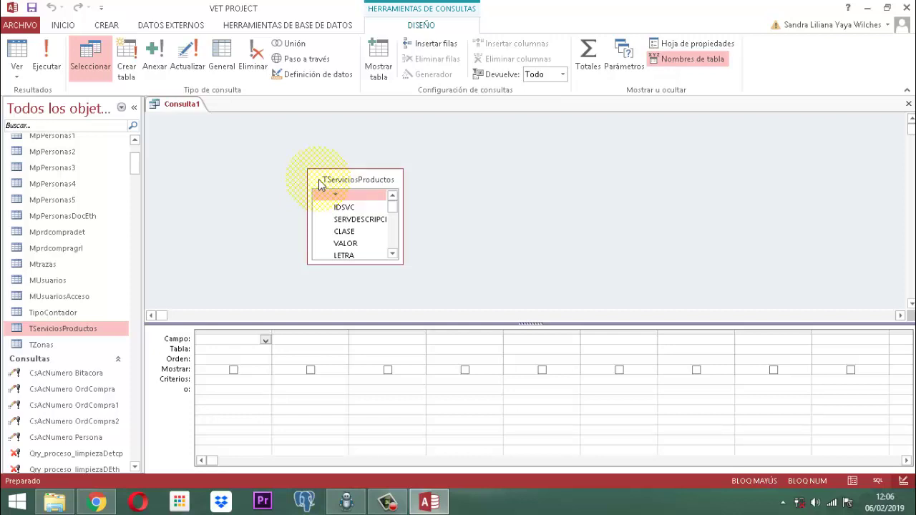
left_click(392, 254)
left_click(392, 254)
left_click(340, 238)
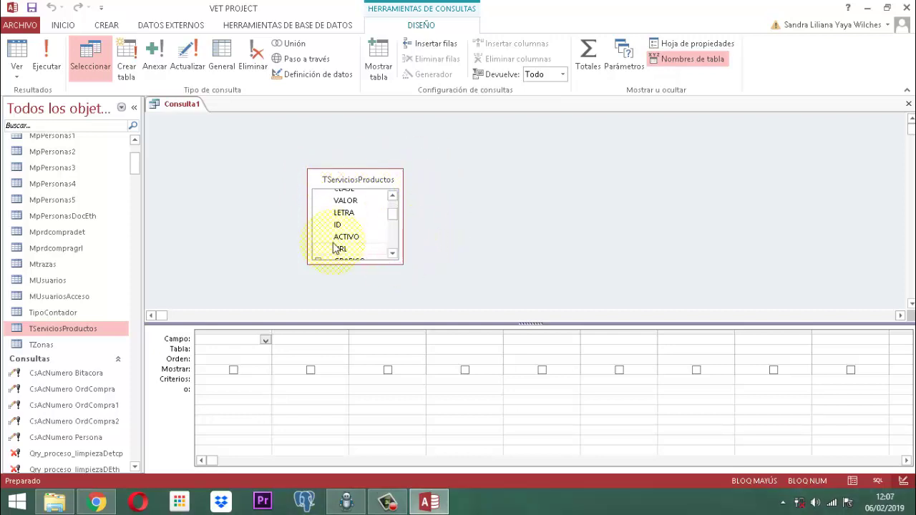
double_click(339, 239)
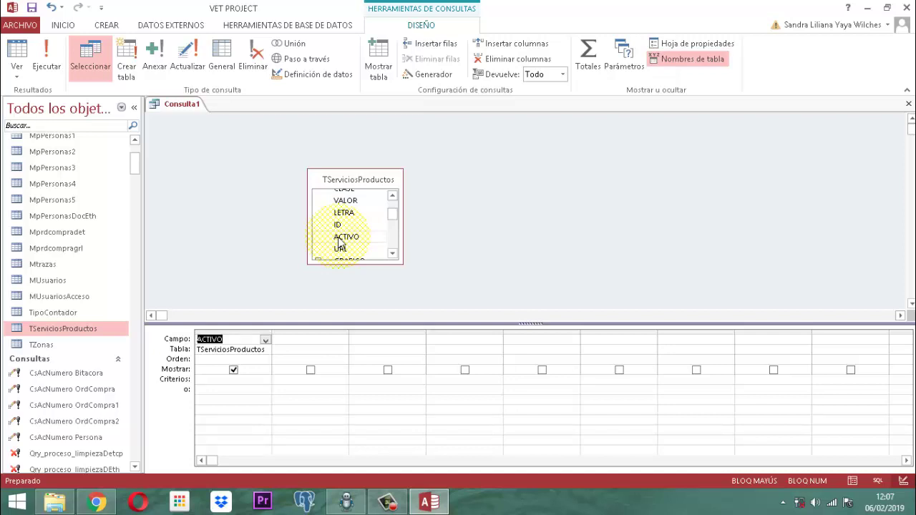
left_click(189, 65)
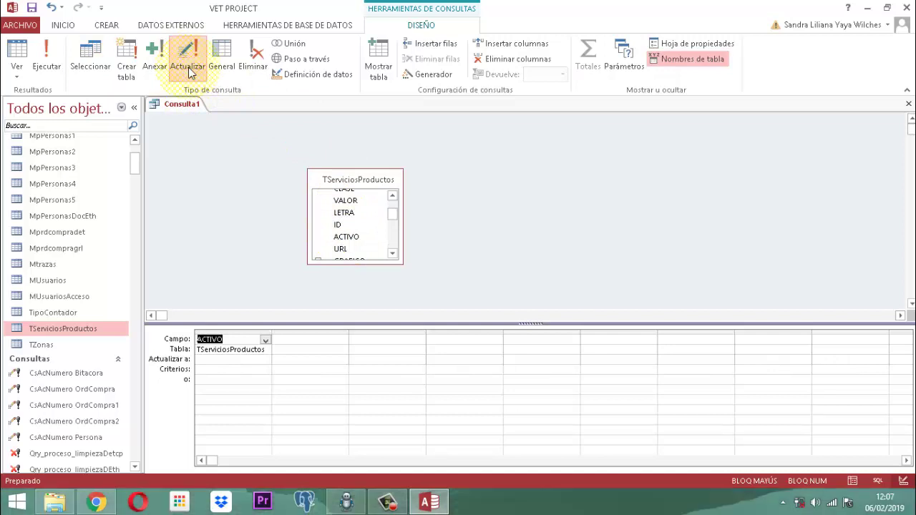
left_click(216, 369)
Give ACTIVO the criterion -1, clear its Actualizar a value, and revert to a select query.
type("-")
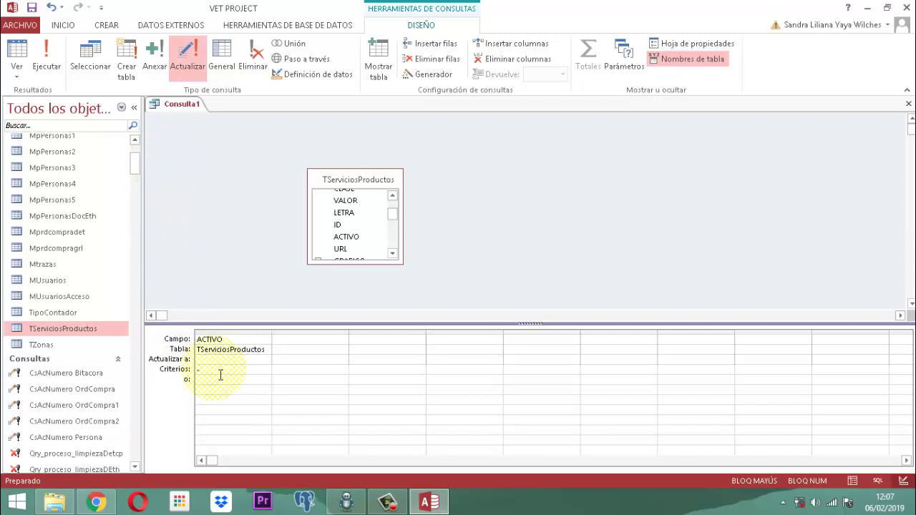
type("1")
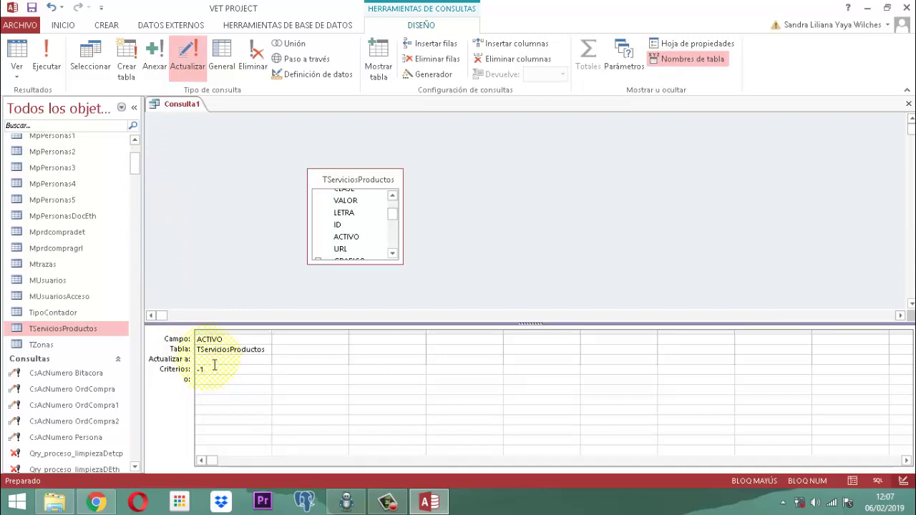
left_click(208, 358)
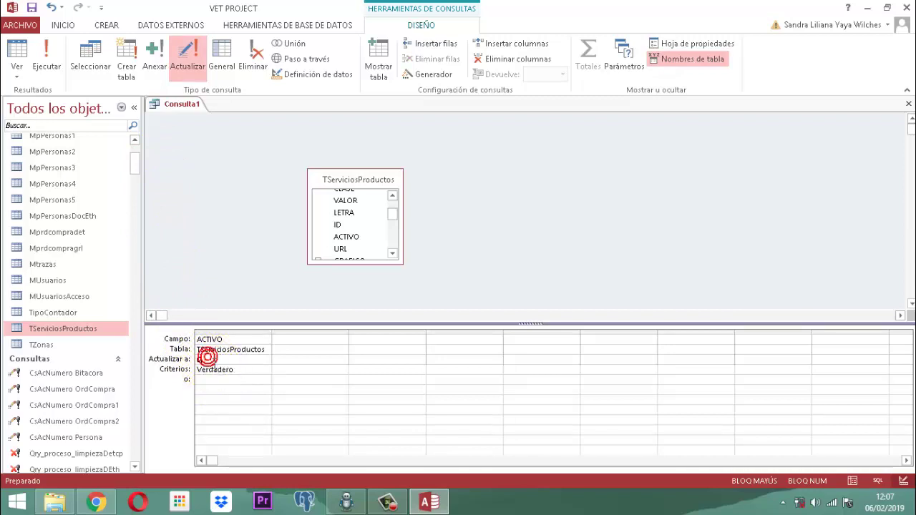
type("0")
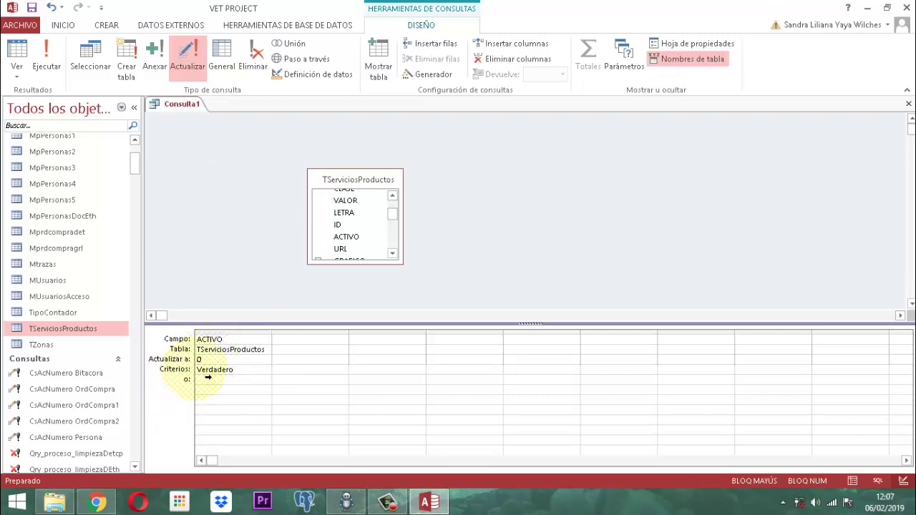
left_click(208, 359)
left_click(194, 359)
key("BackSpace")
left_click(81, 69)
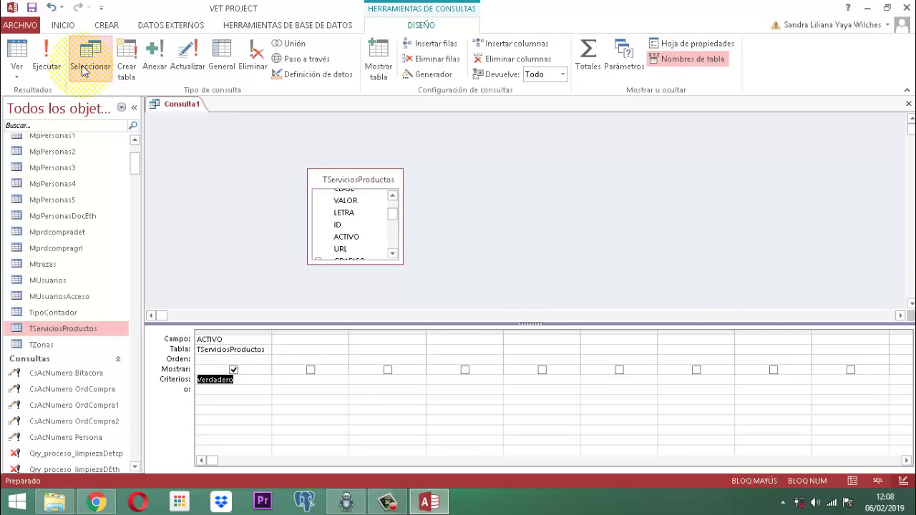
Preview the 99 Verdadero records, then make it an update query setting ACTIVO to 0.
left_click(48, 65)
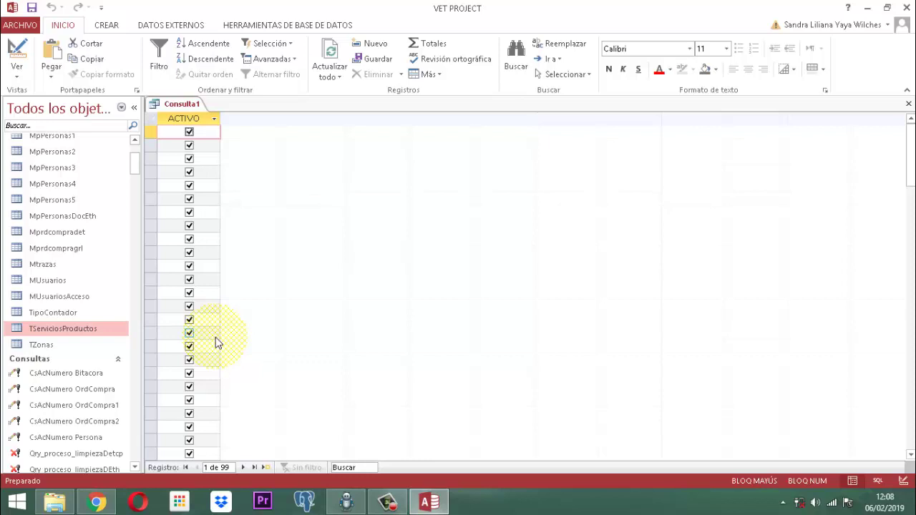
left_click(17, 50)
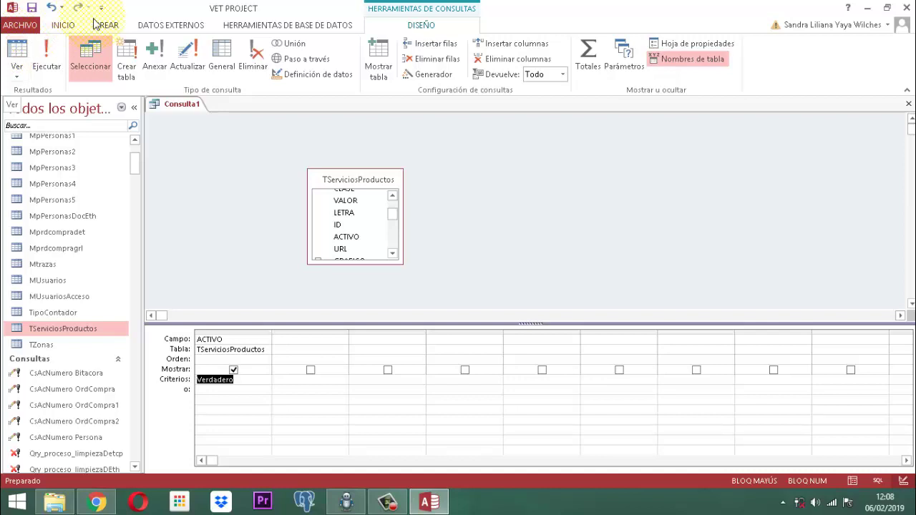
left_click(188, 58)
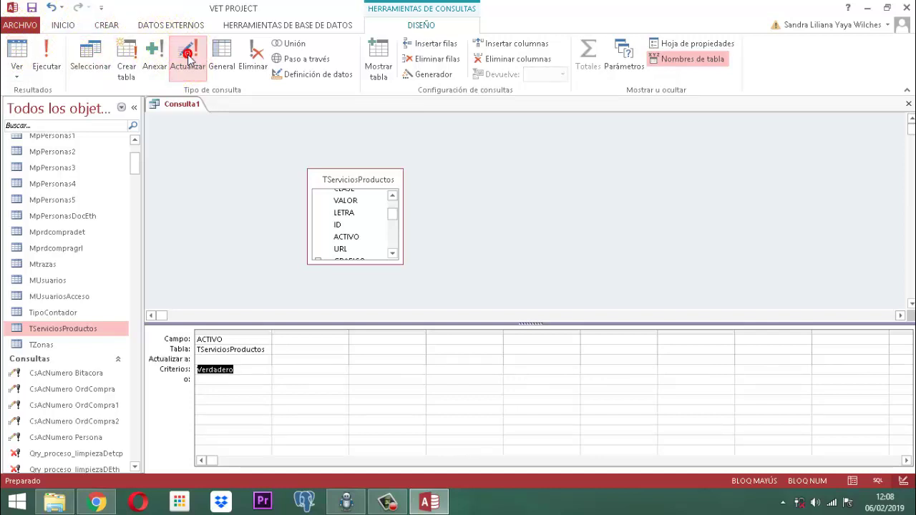
left_click(214, 360)
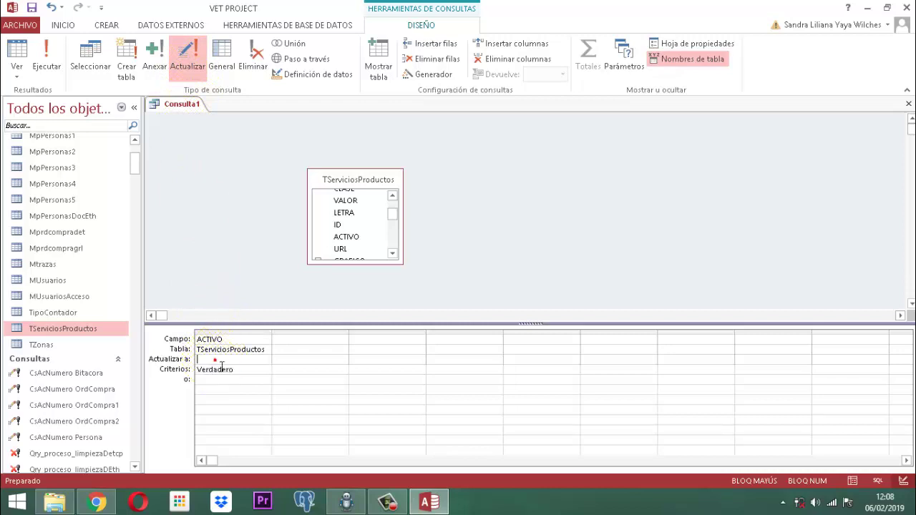
type("0")
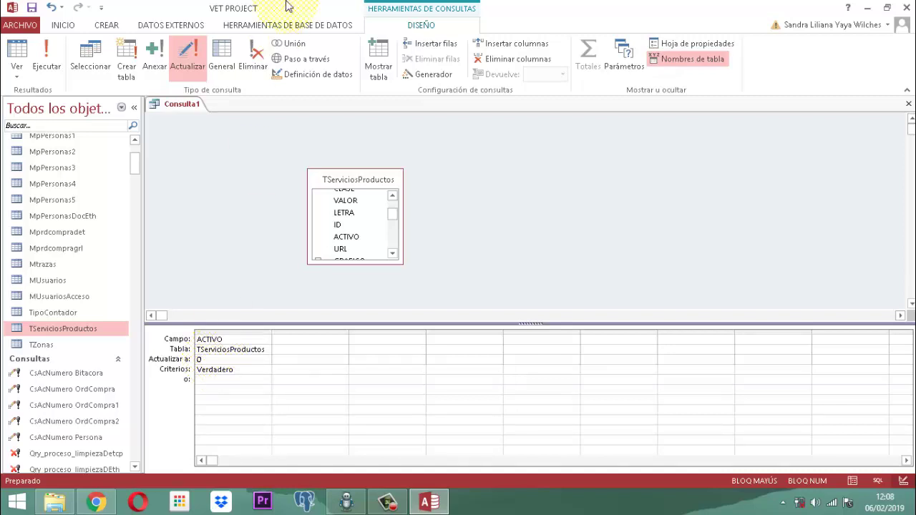
Save the update query under the name Qry_proceso_limpiezaAcTsp.
right_click(180, 104)
left_click(183, 112)
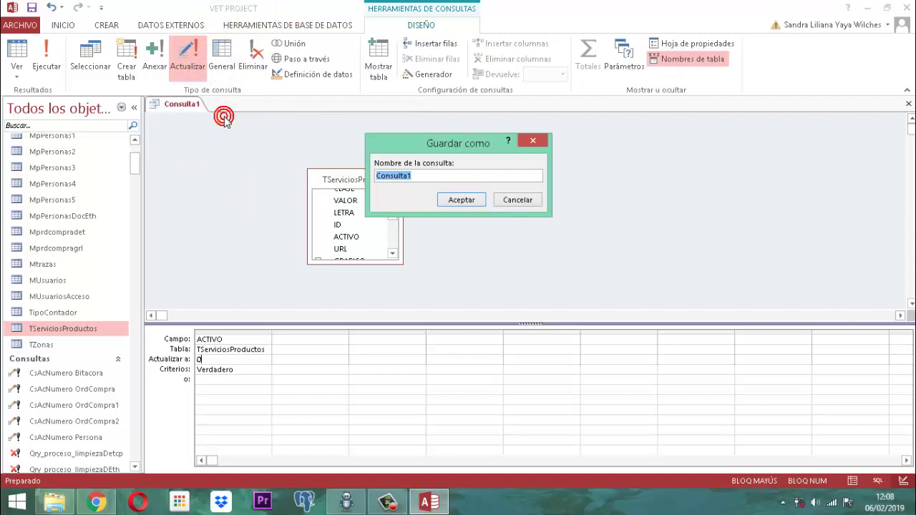
key("BackSpace")
type("Q")
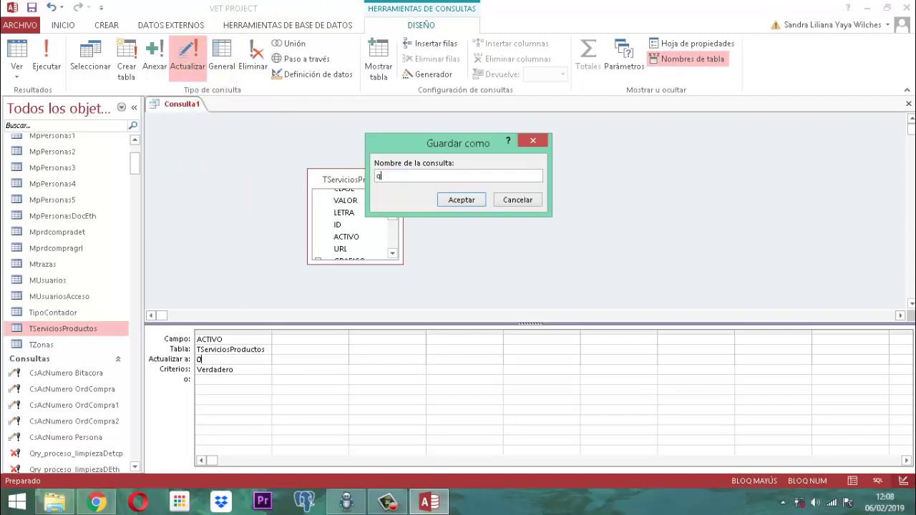
key("Caps_Lock")
type("ry_proceso_limpieza")
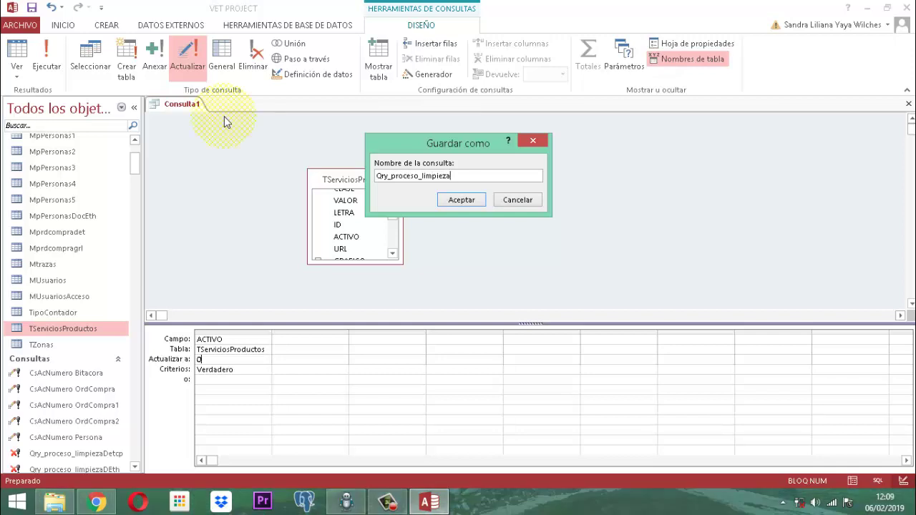
type("AcTsp")
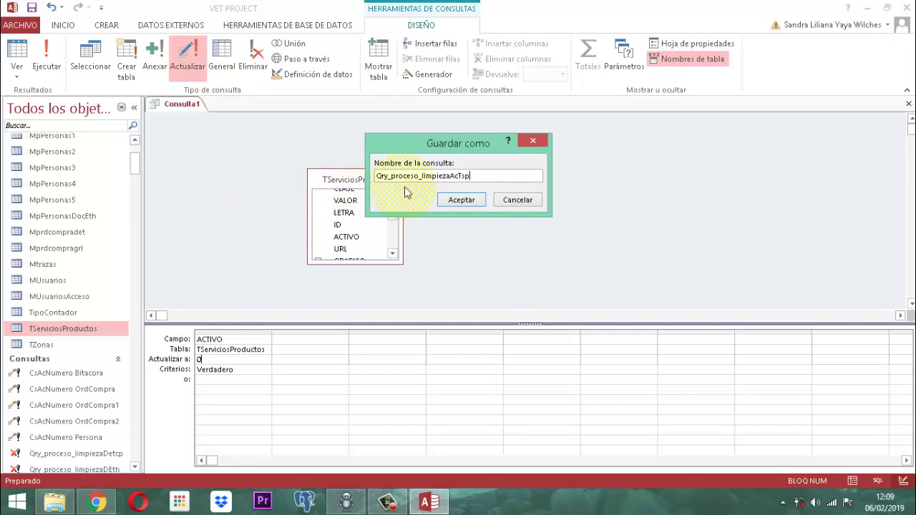
left_click(462, 201)
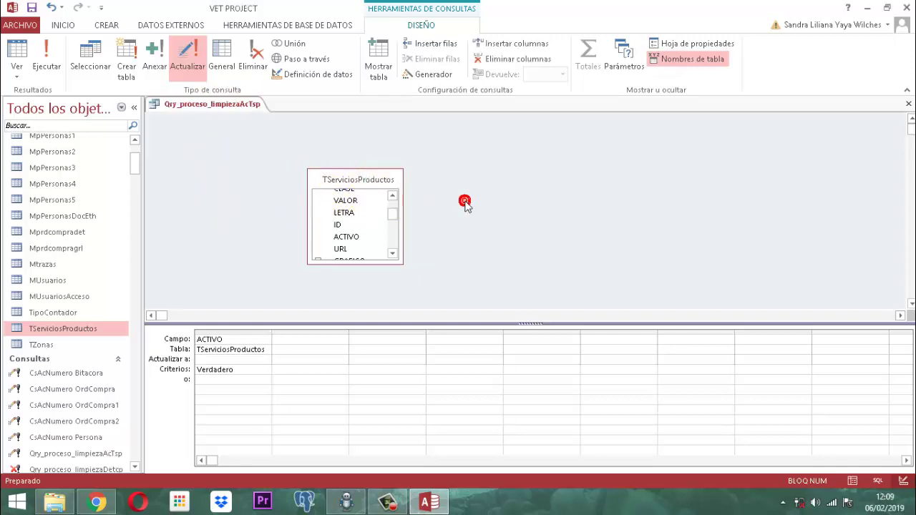
right_click(201, 103)
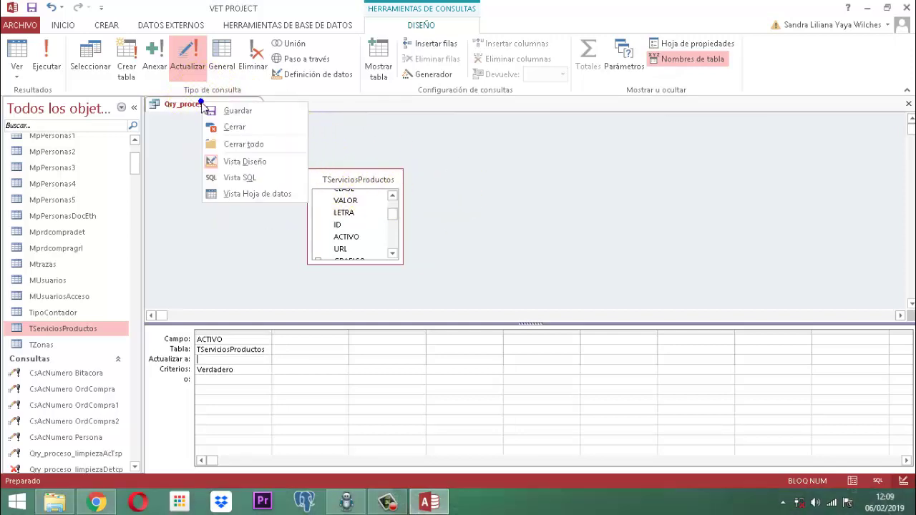
Close the saved query and filter the navigation pane by 'lim', then by 'FmMsMn2'.
left_click(242, 128)
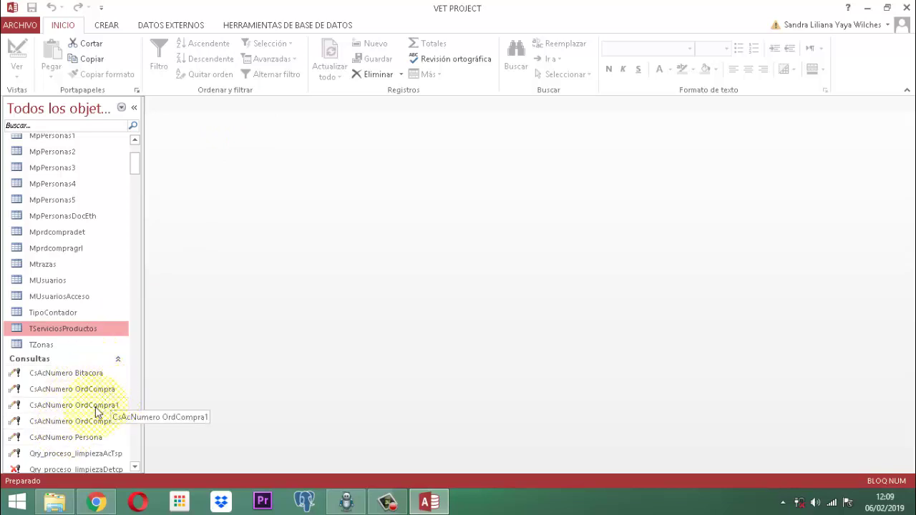
scroll(95, 426, "down", 2)
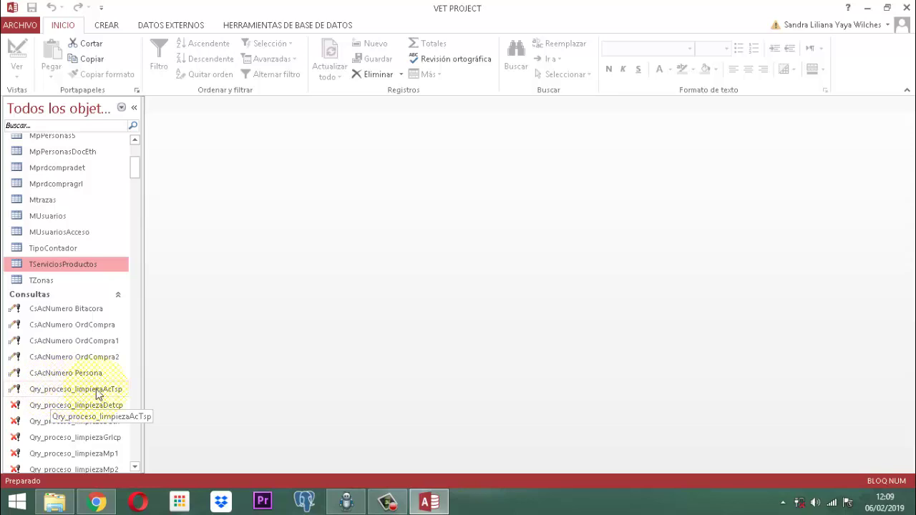
left_click(44, 126)
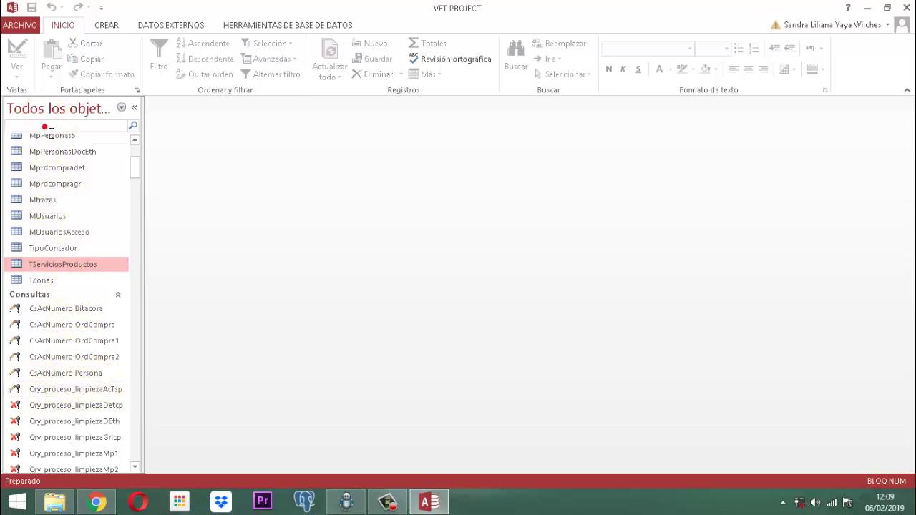
type("lim")
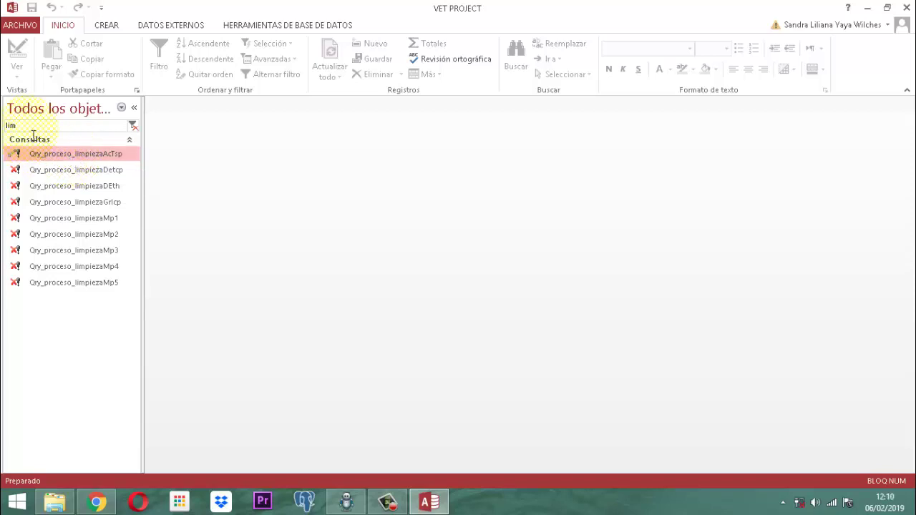
left_click_drag(31, 127, 3, 127)
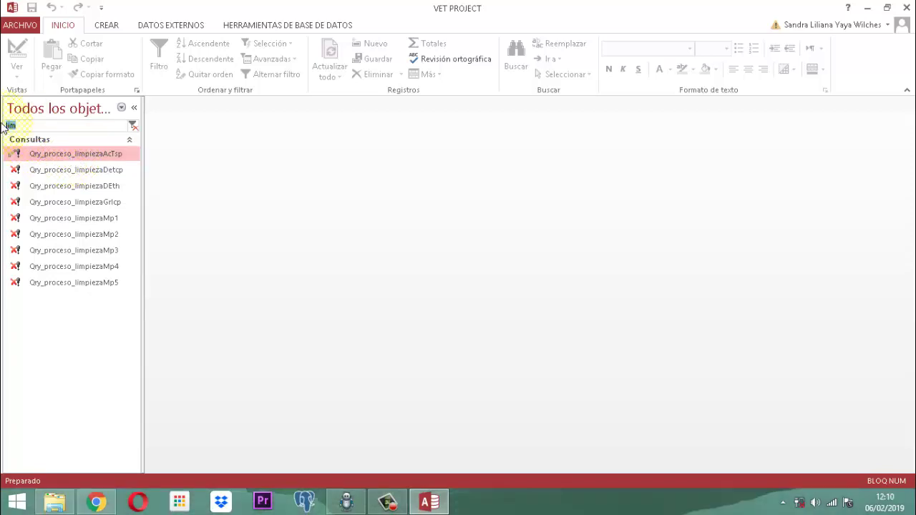
type("F")
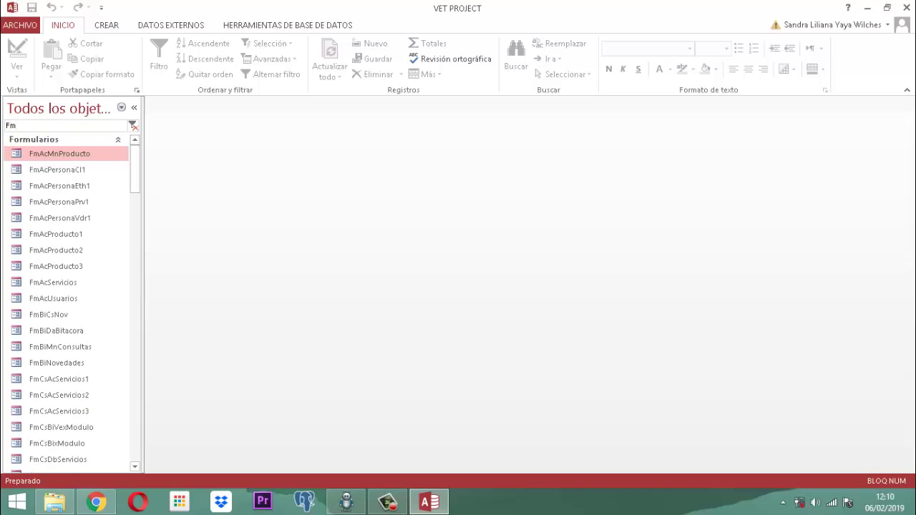
type("MsMn2")
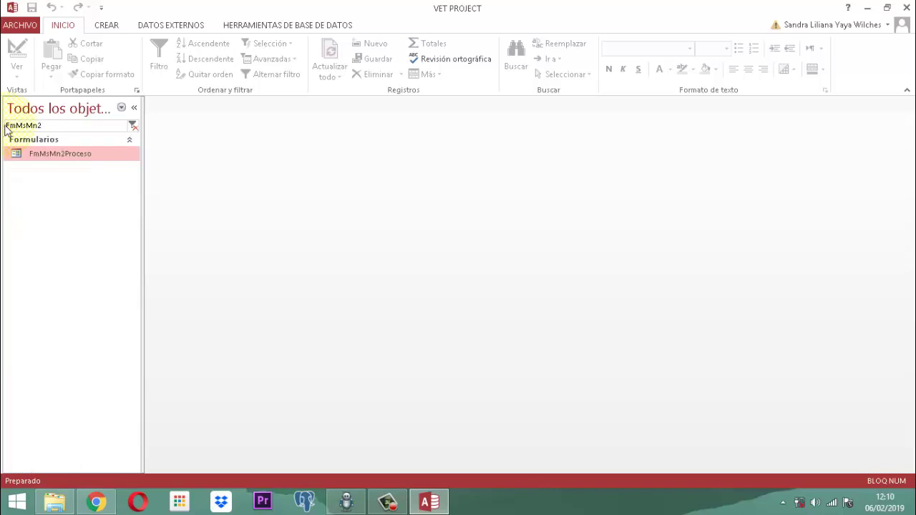
Open FmMsMn2Proceso in Design view and display its VBA code.
right_click(59, 153)
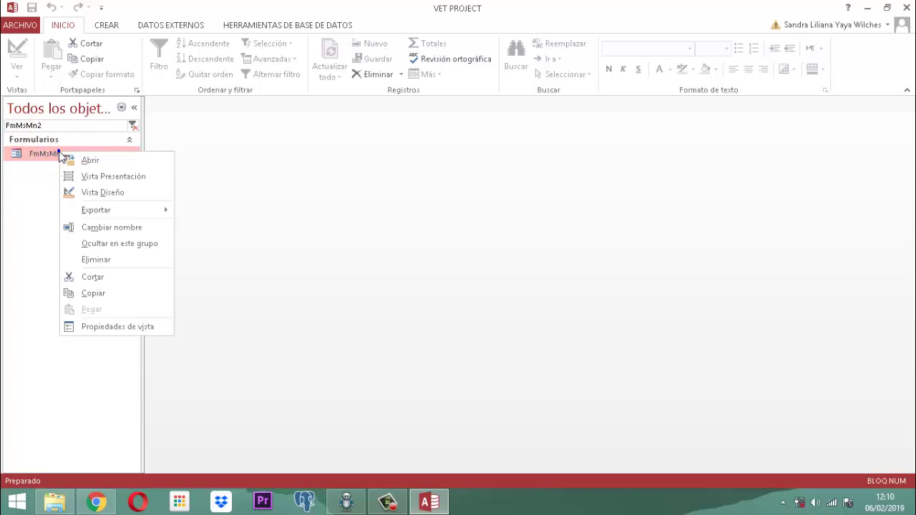
left_click(111, 192)
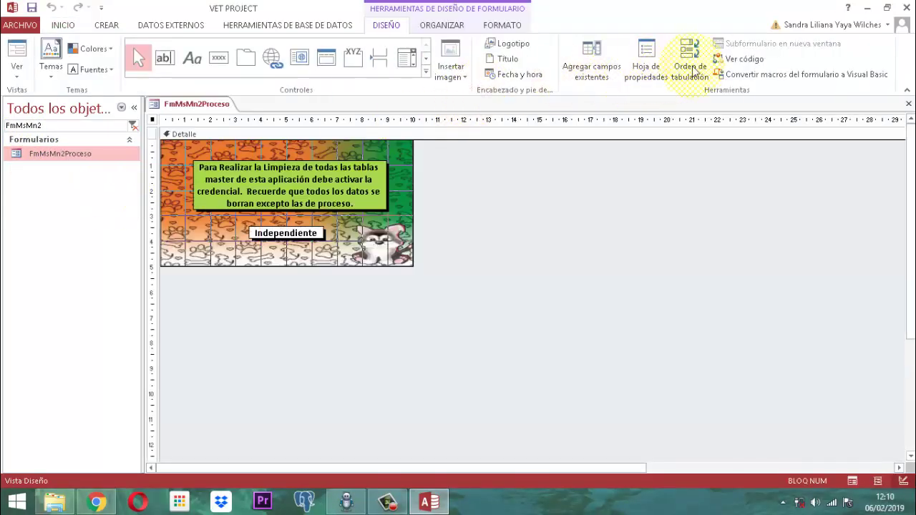
left_click(744, 59)
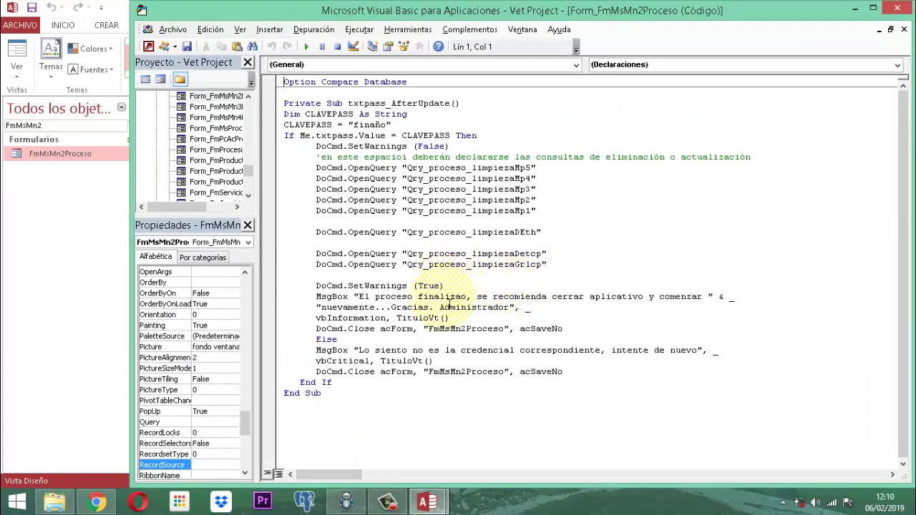
Below the Grlcp query call, add comments on the update queries and TServiciosProductos' -1 x 0 selection box.
left_click(572, 268)
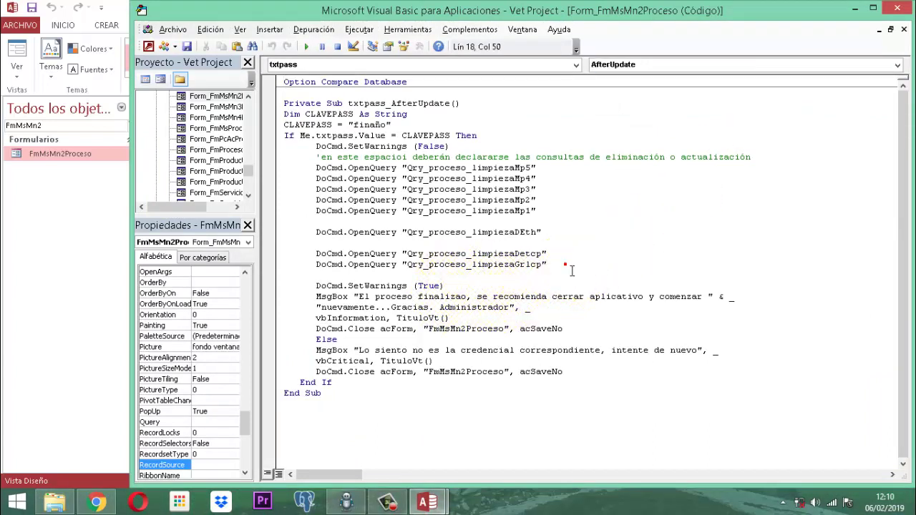
left_click(565, 264)
key("Return")
key("Return")
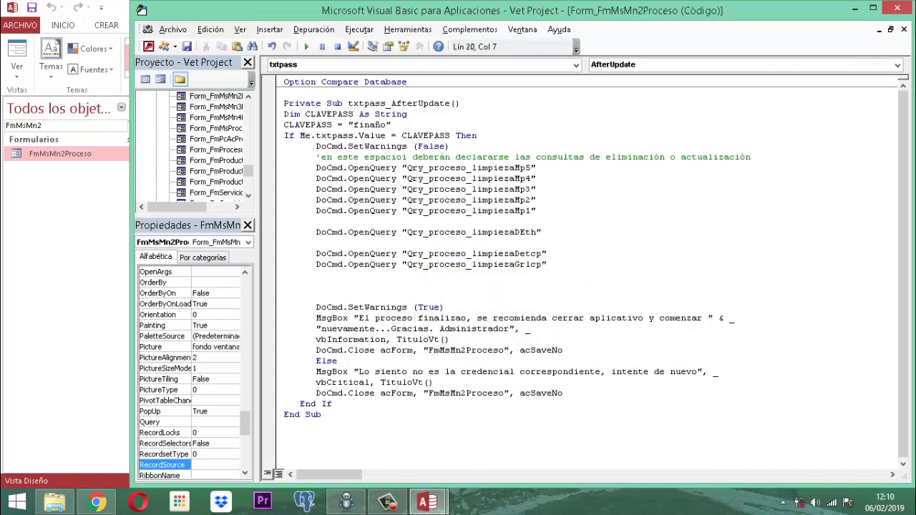
type("'")
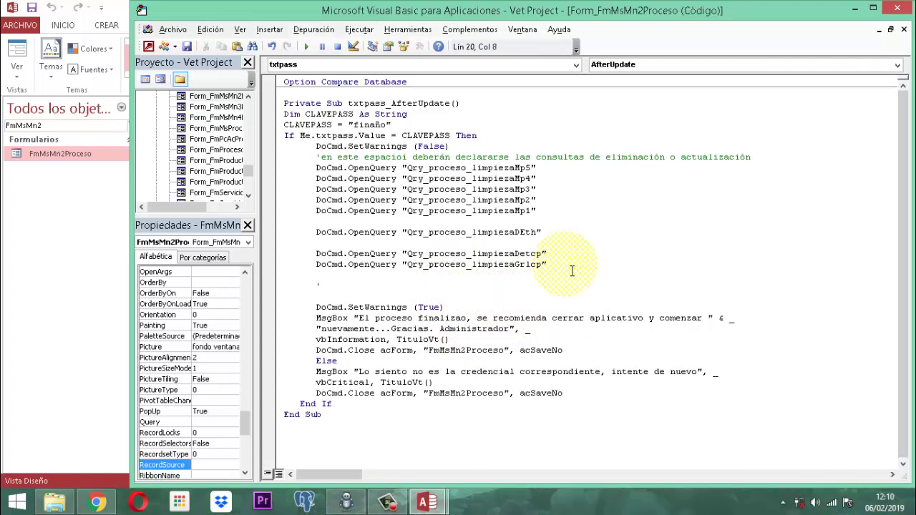
type("en este espacio se ")
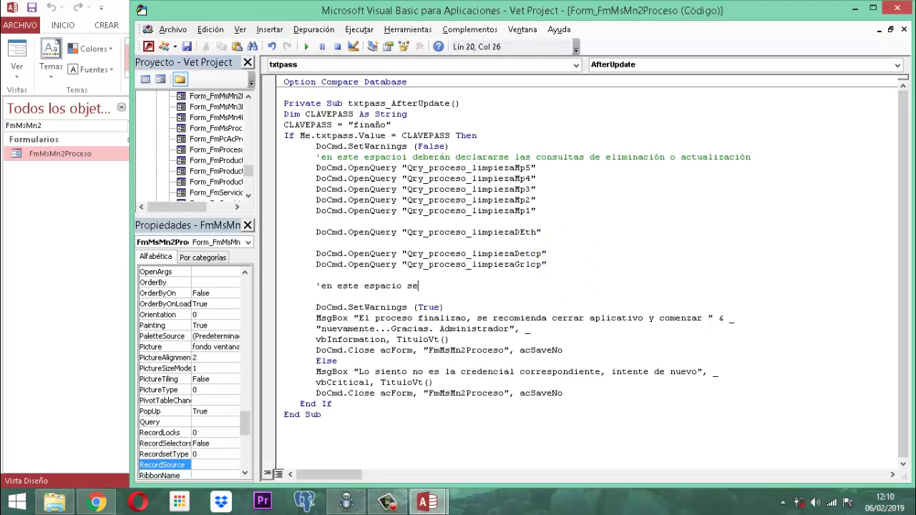
type("menciona las consu")
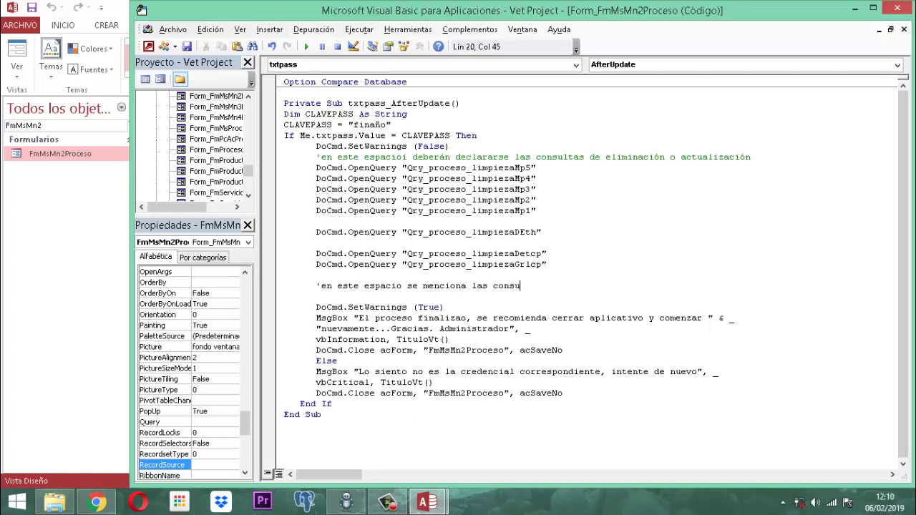
type("ltas de actualiza")
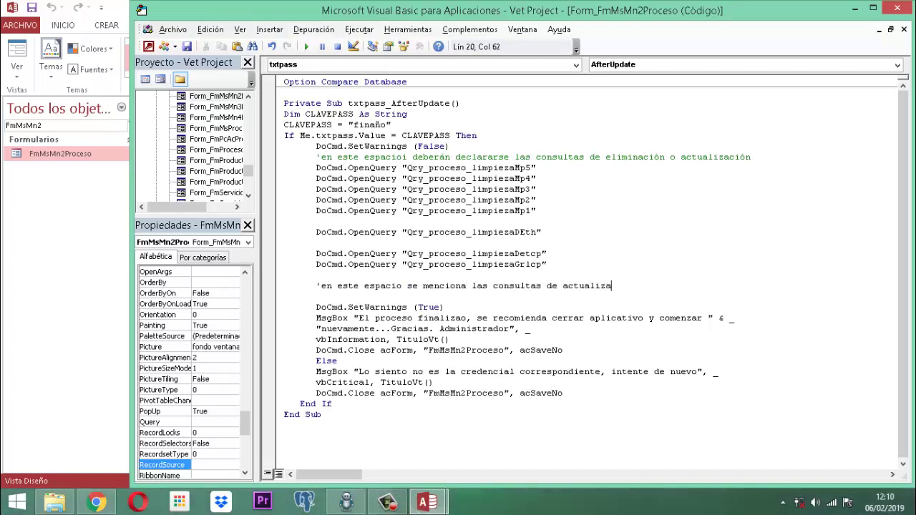
type("cion)")
key("BackSpace")
key("Return")
type("'")
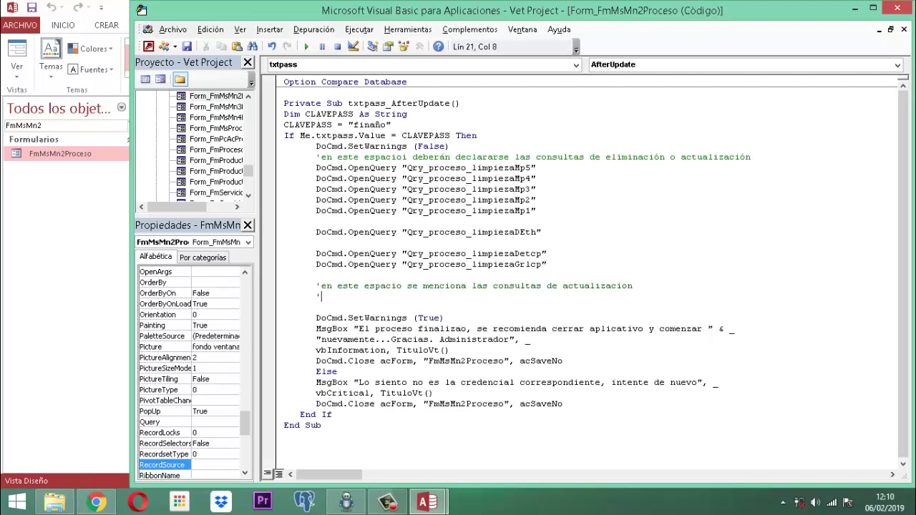
type("caso Tserviciosproductos")
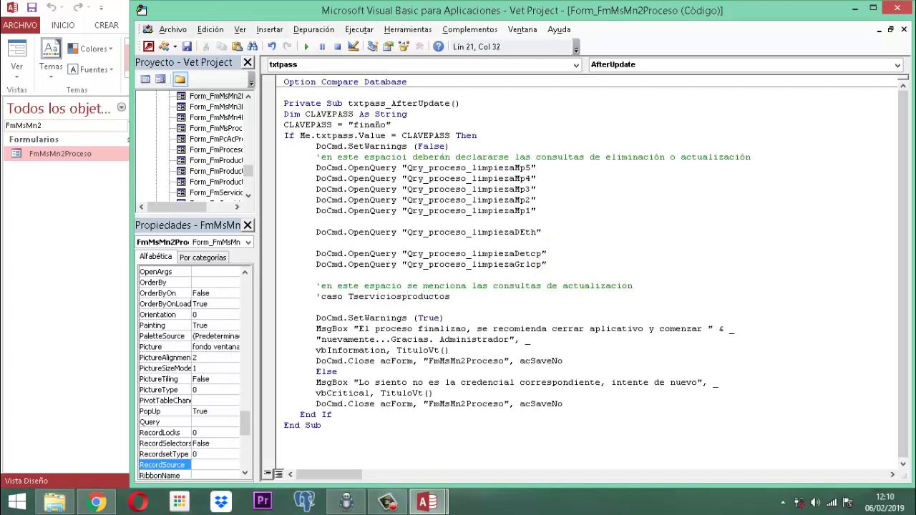
type(" marcando la casilla se")
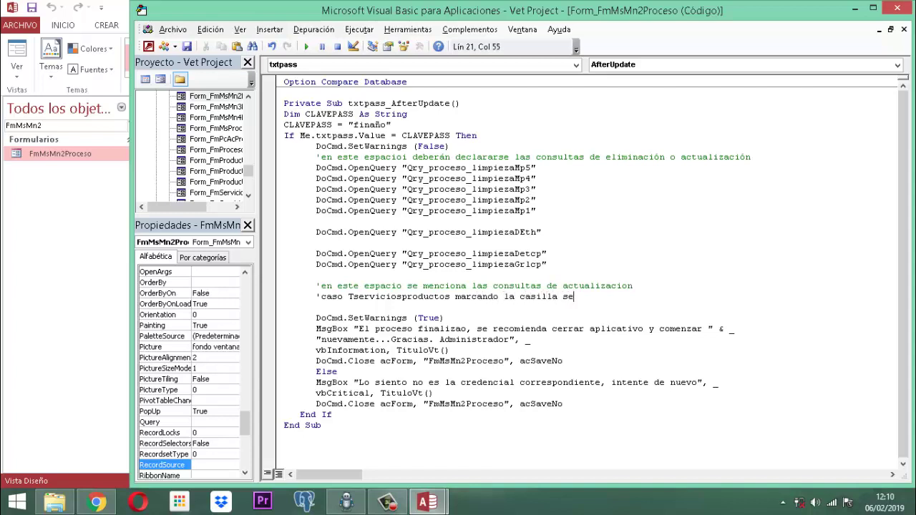
type("lección ")
type("de 01")
key("BackSpace")
key("BackSpace")
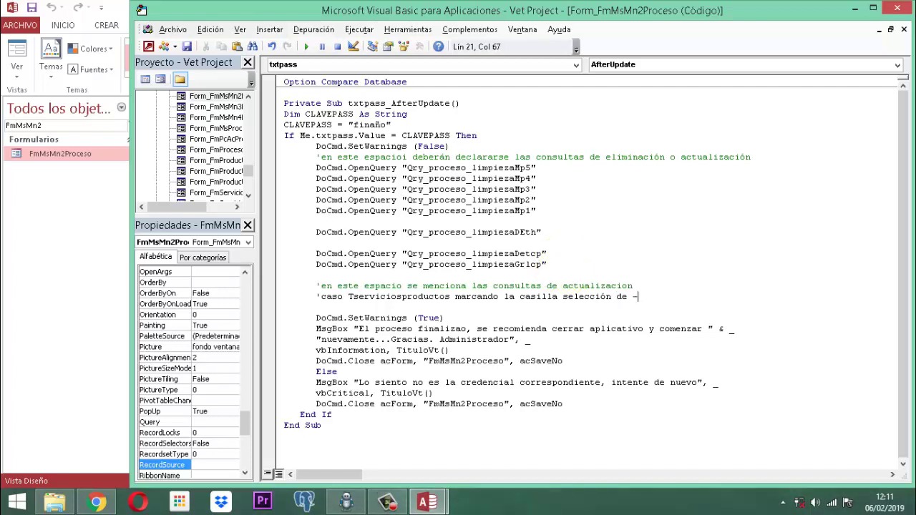
type("-1 x 0")
key("Return")
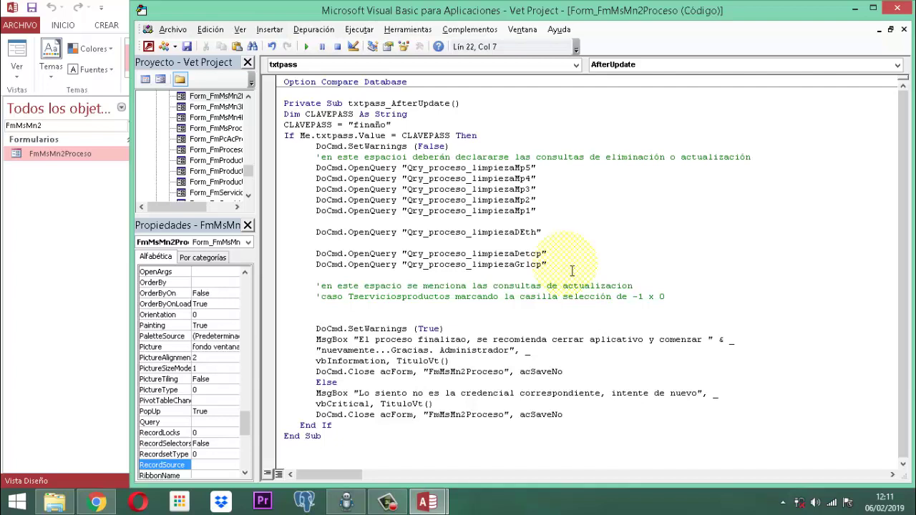
Add docmd.OpenQuery "Qry_proceso_limpiezaAcTsp" under the comments and save the code.
type("docmd.ope")
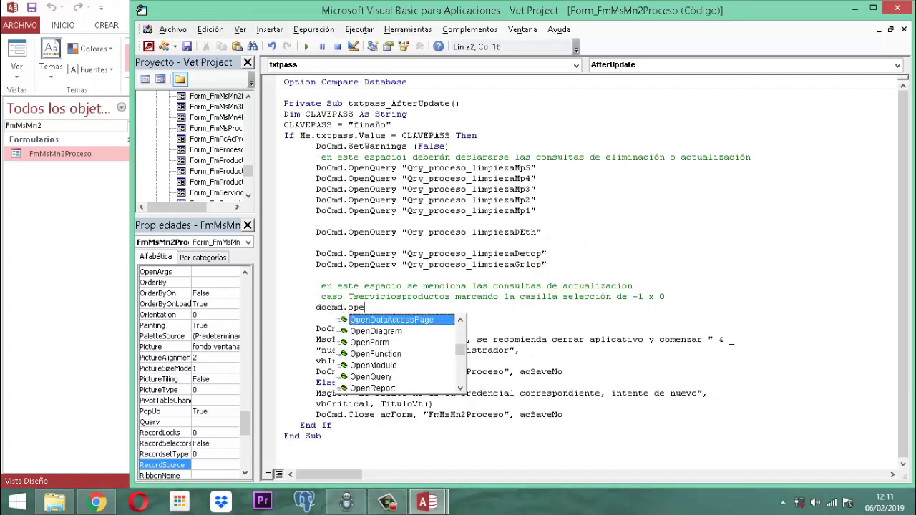
type("nq")
key("Tab")
type("\"")
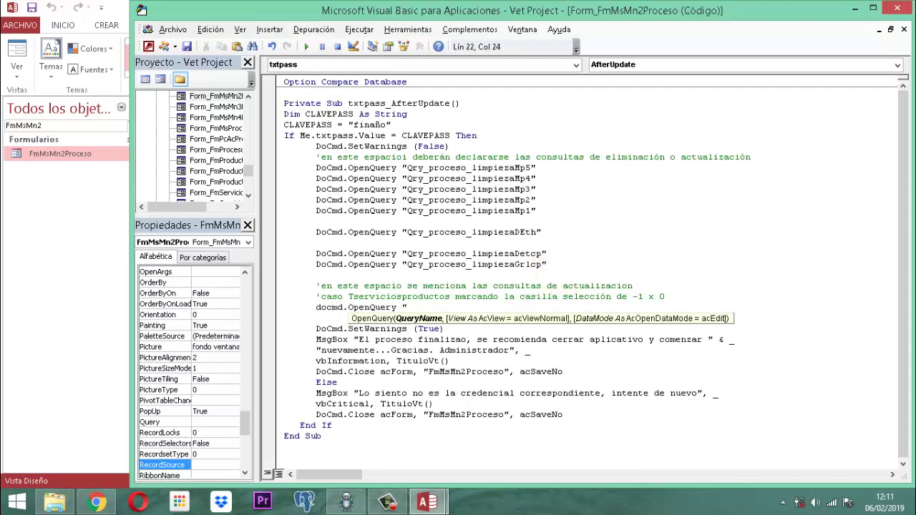
type("Qry_proceso_limpieza")
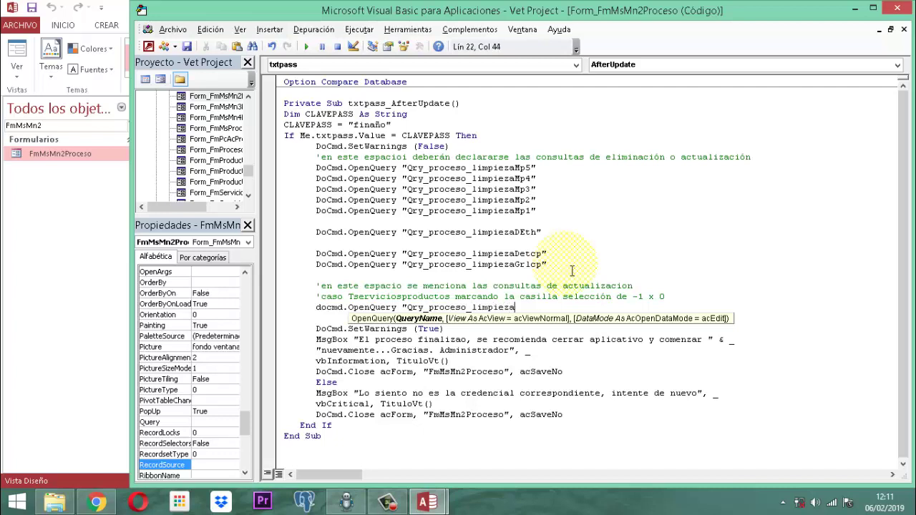
type("Ac")
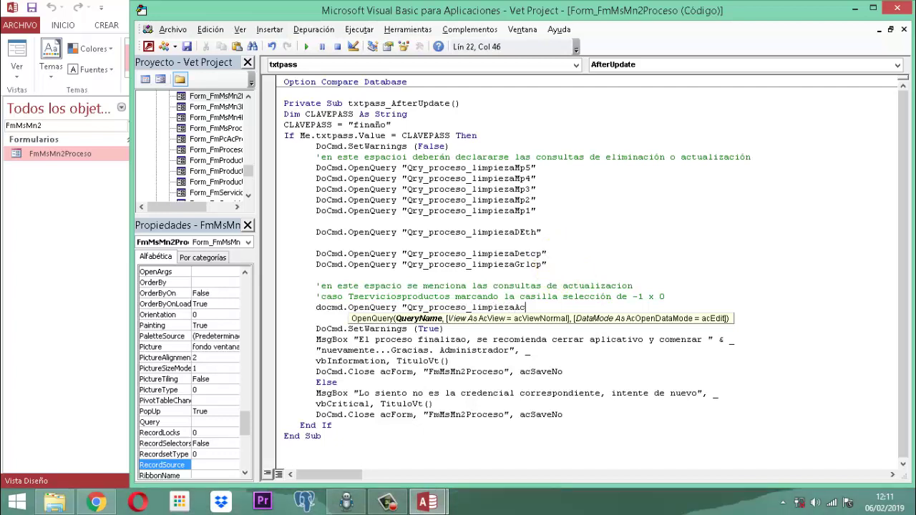
type("Tsp\"")
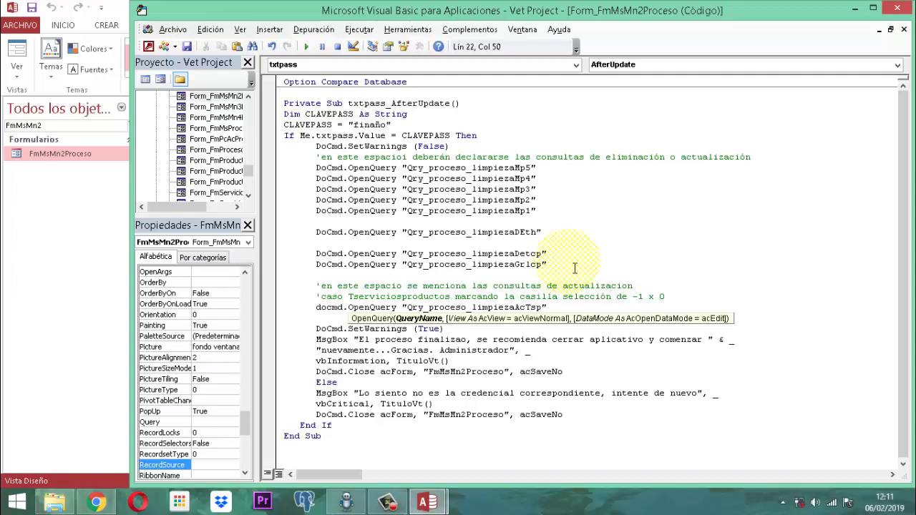
left_click(189, 50)
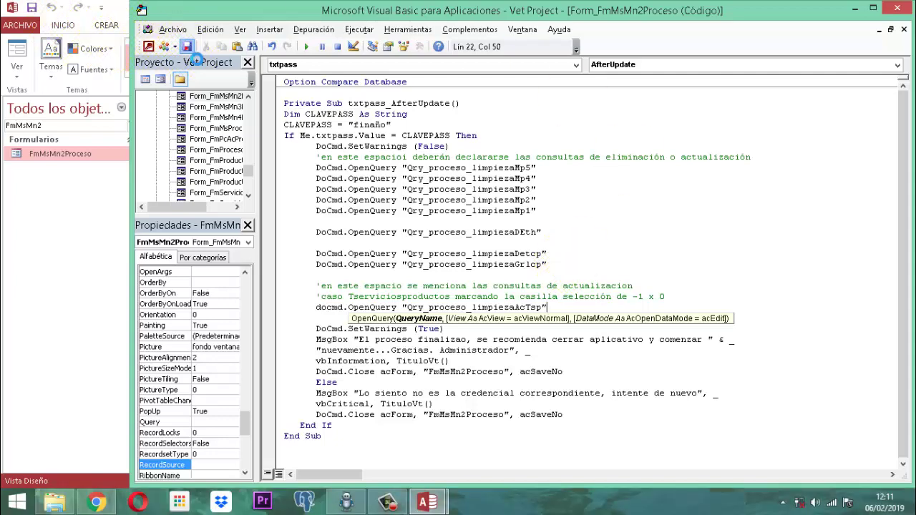
Close the VBA editor and the FmMsMn2Proceso design view.
left_click(895, 8)
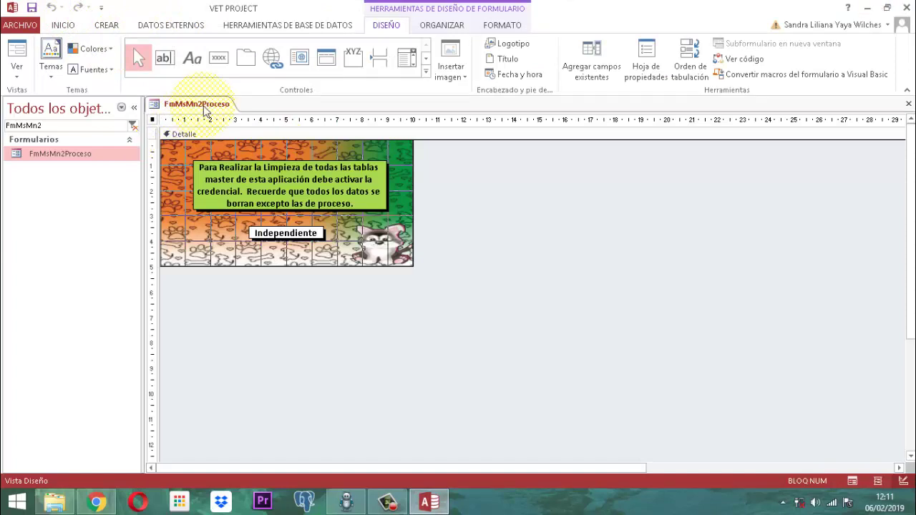
right_click(206, 109)
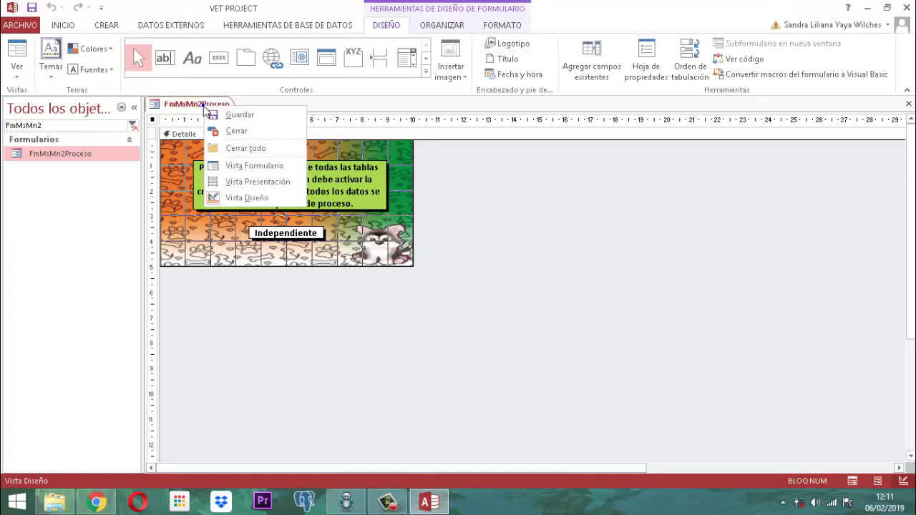
left_click(226, 134)
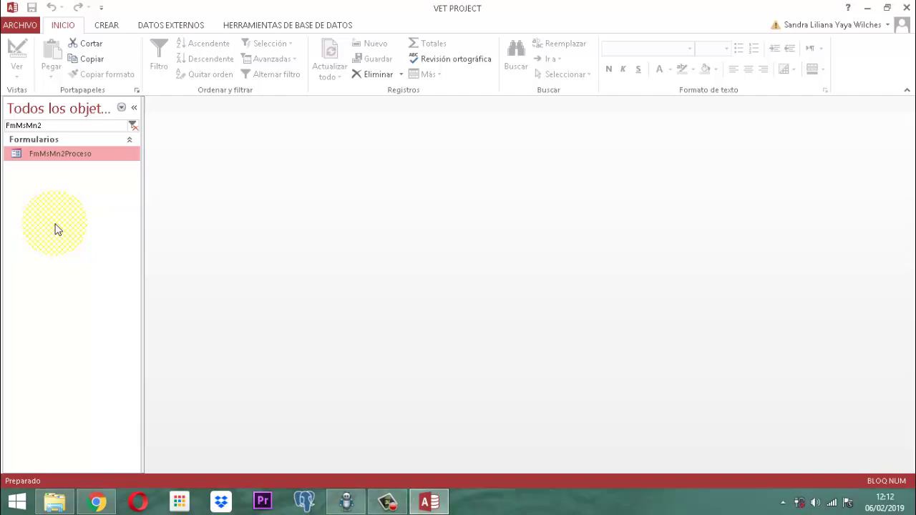
Clear the navigation pane filter and scroll through all tables down to TServiciosProductos.
left_click(133, 124)
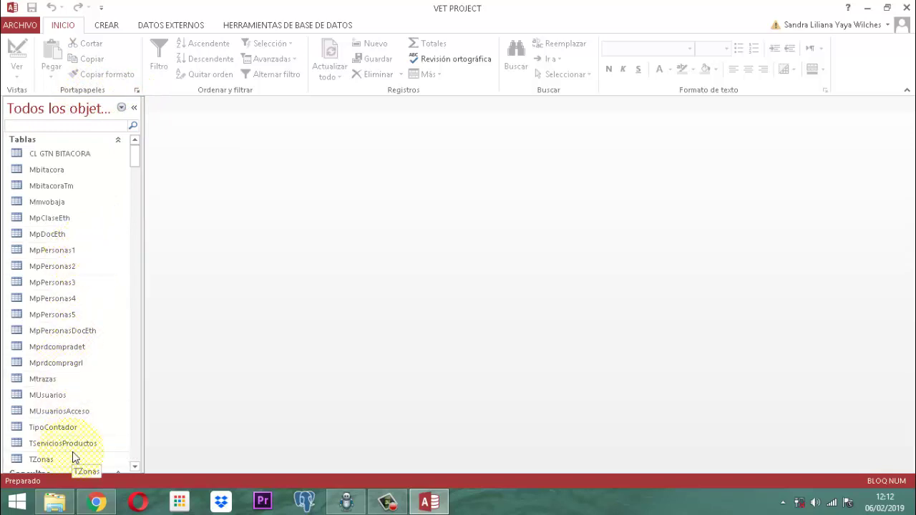
scroll(80, 430, "down", 2)
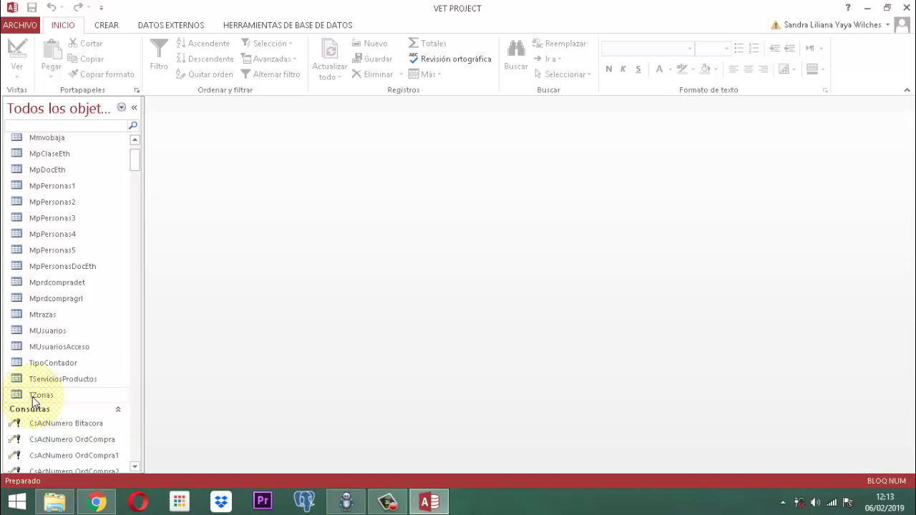
Filter the navigation pane objects by the search text FmMsMn.
left_click(55, 128)
type("F")
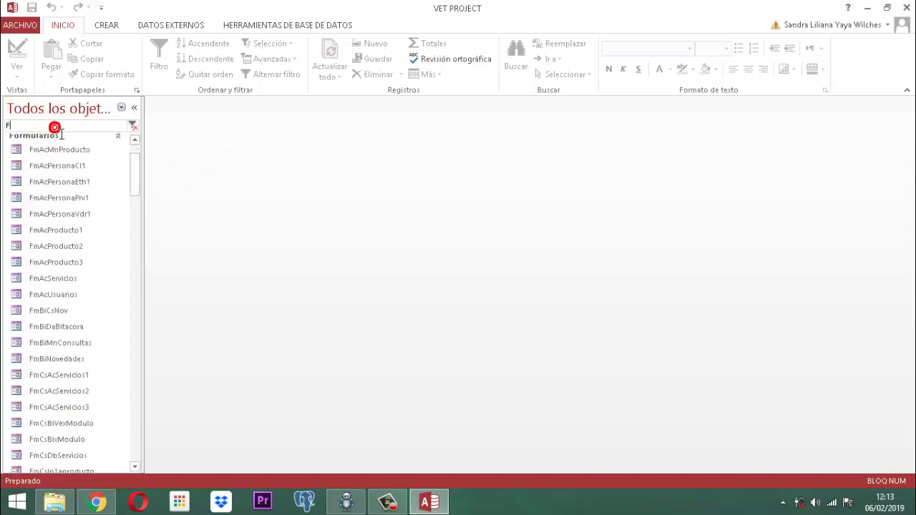
type("mMsMn")
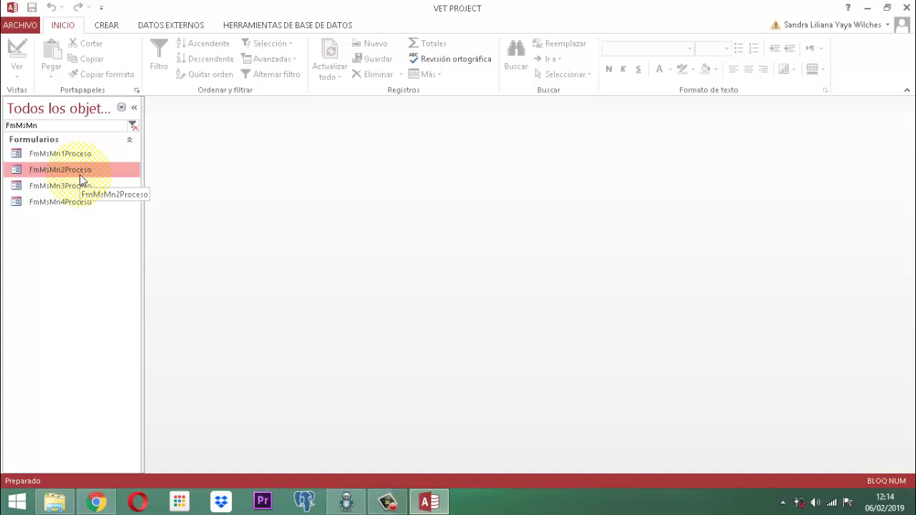
Copy FmMsMn2Proceso and paste it as a new form named FmMsMn2ProcesoMu.
right_click(83, 171)
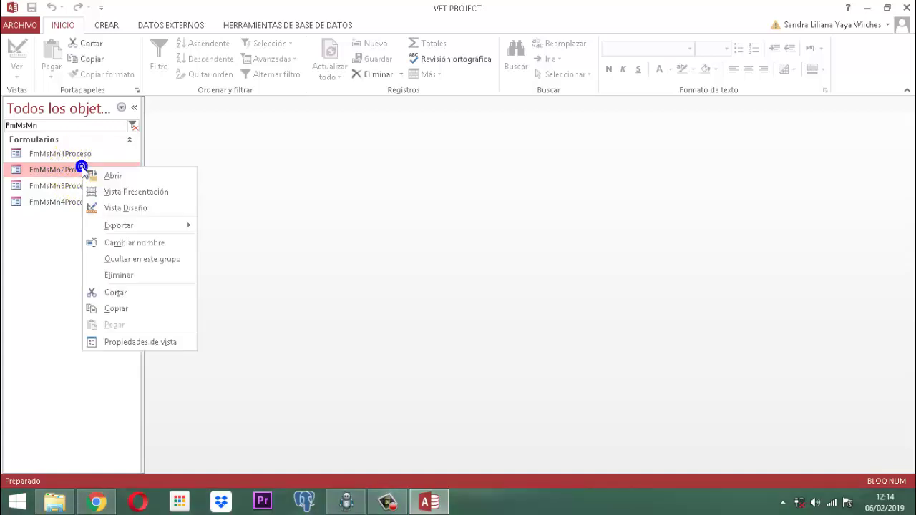
left_click(111, 308)
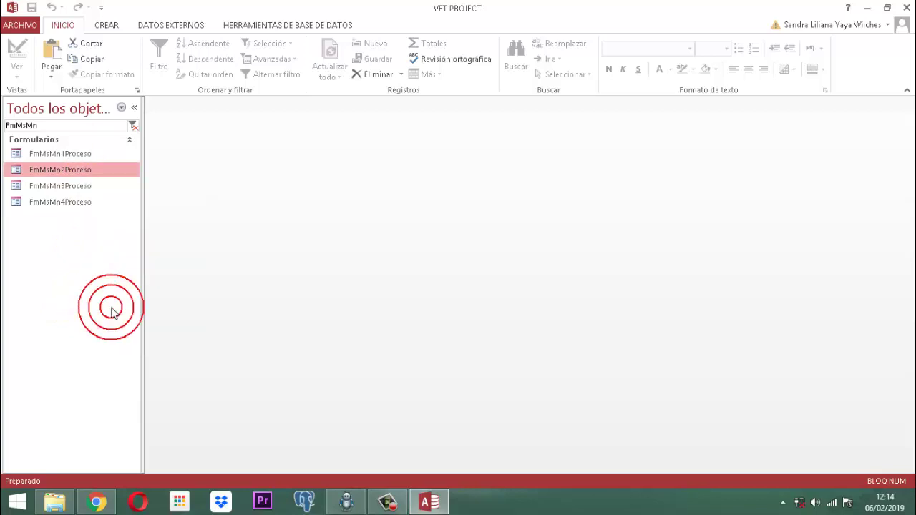
key("ctrl+v")
key("End")
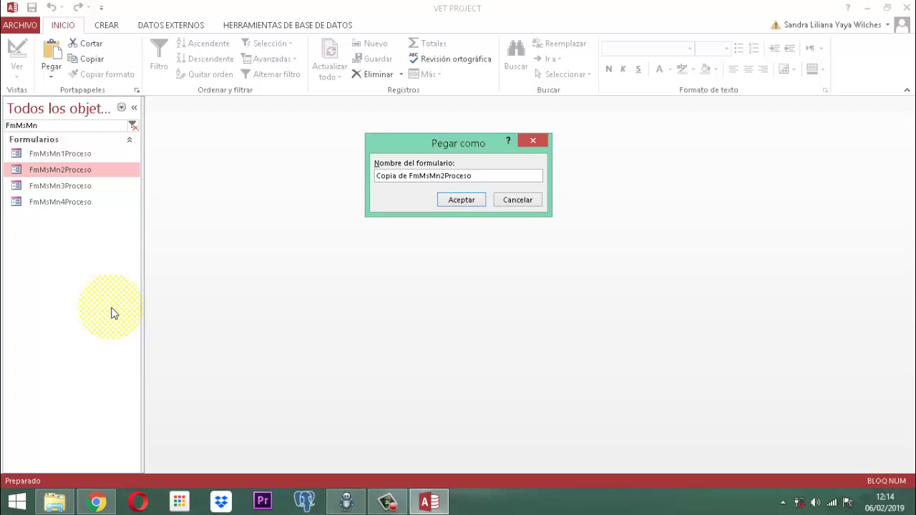
left_click(480, 178)
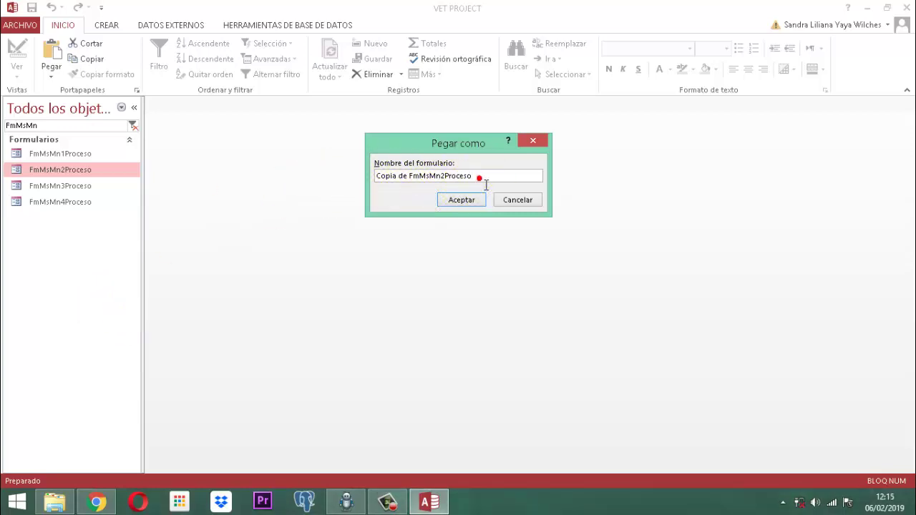
type("Mu")
key("Home")
key("Delete")
key("Delete")
key("Delete")
key("Delete")
key("Delete")
key("Delete")
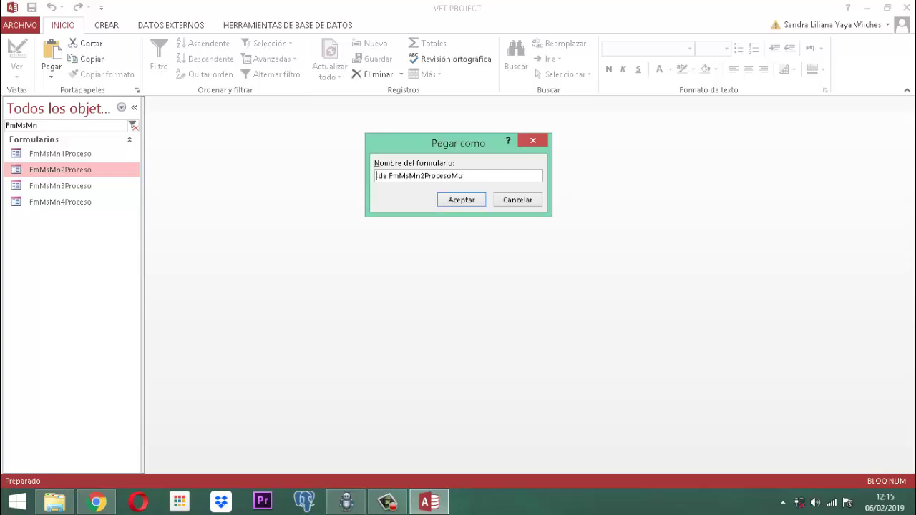
key("Delete")
key("Delete")
key("Delete")
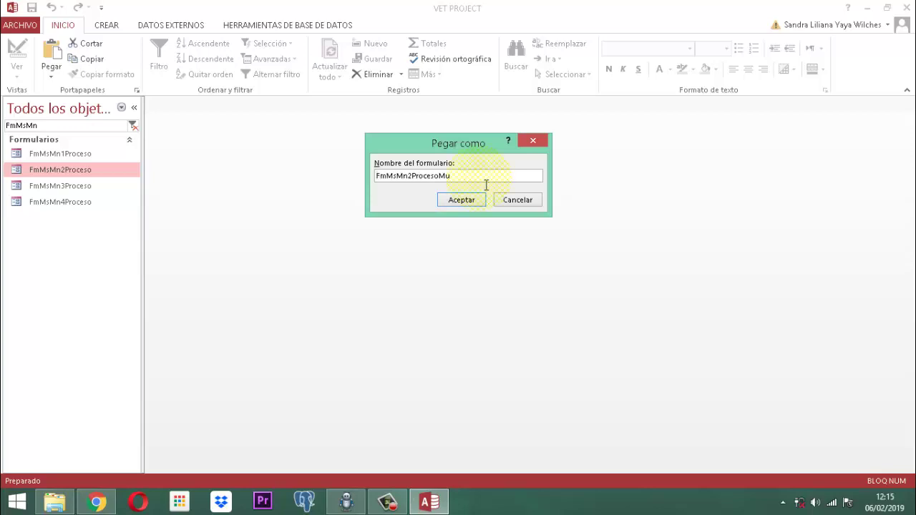
left_click(472, 199)
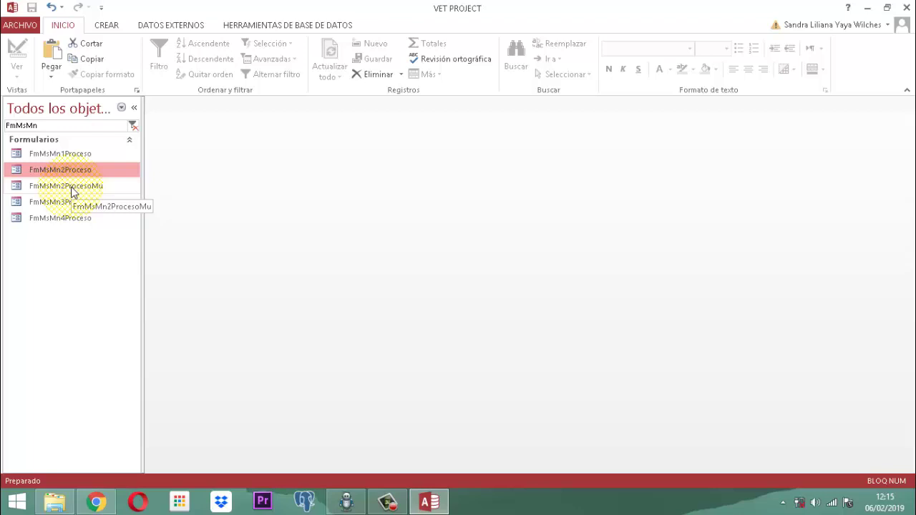
In FmMsMn2ProcesoMu's Design view, replace the label text after 'Limpieza de' with 'la tabla de Acceso Usuarios solo se'.
right_click(72, 190)
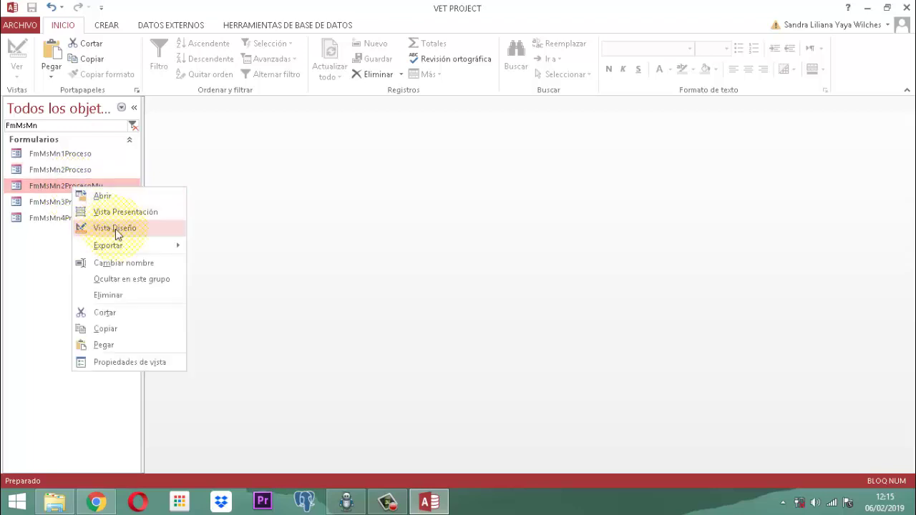
left_click(120, 235)
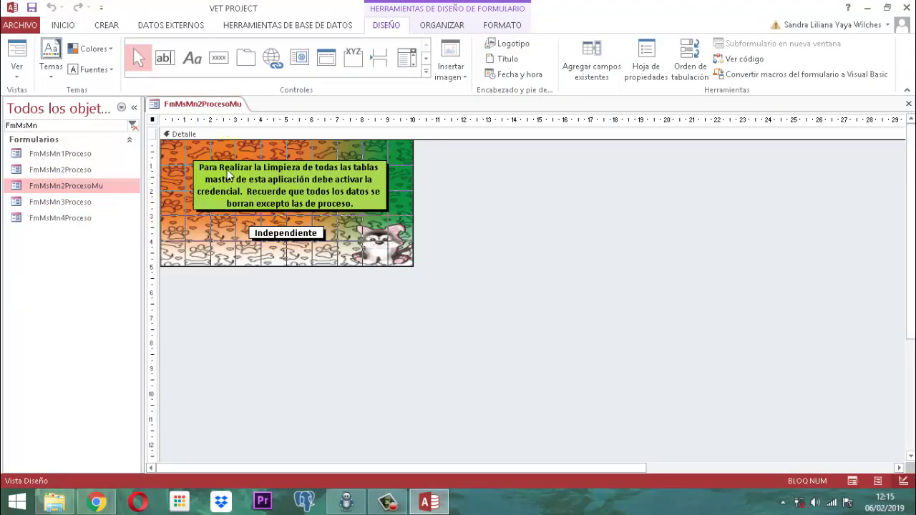
left_click(310, 174)
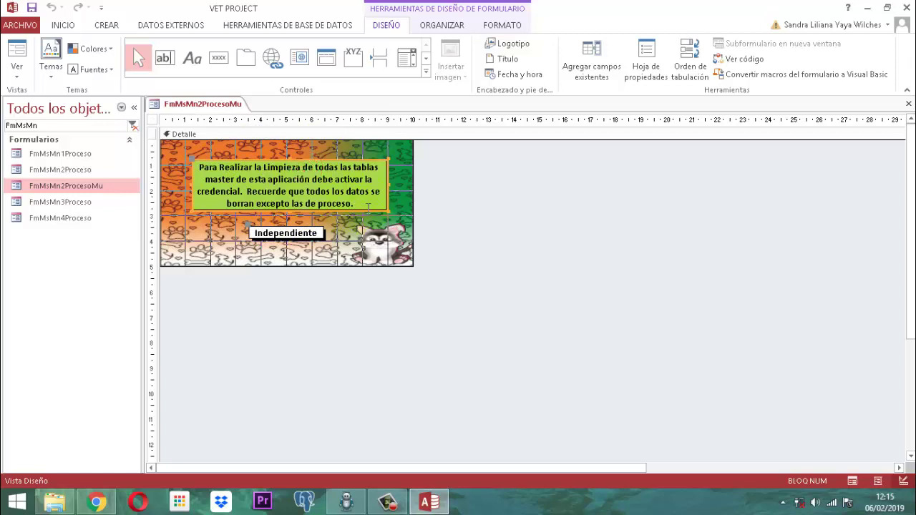
left_click(340, 203)
left_click_drag(340, 204, 320, 174)
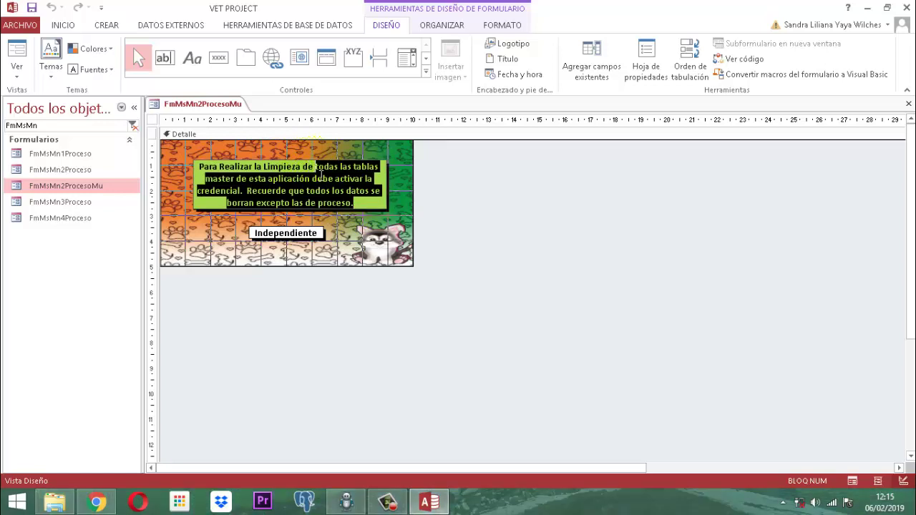
type("la ")
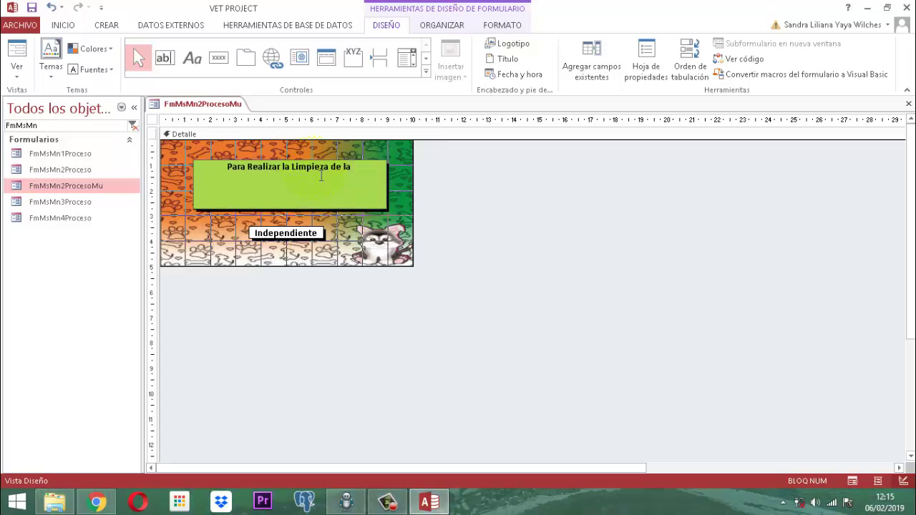
type("tabla")
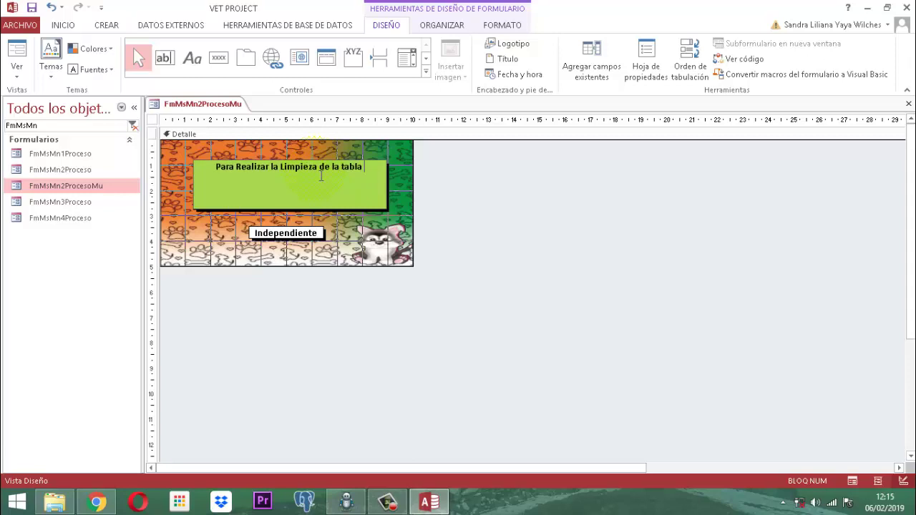
type(" de Acceso ")
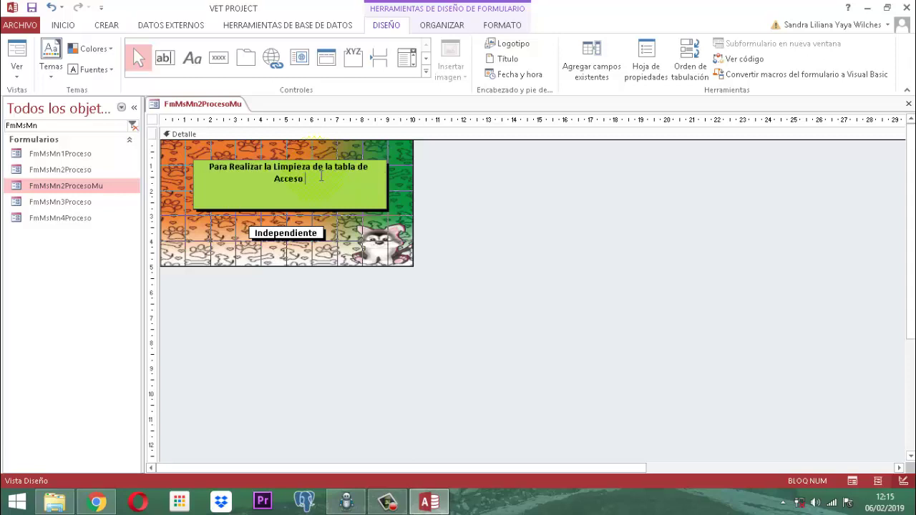
type("Usuarios")
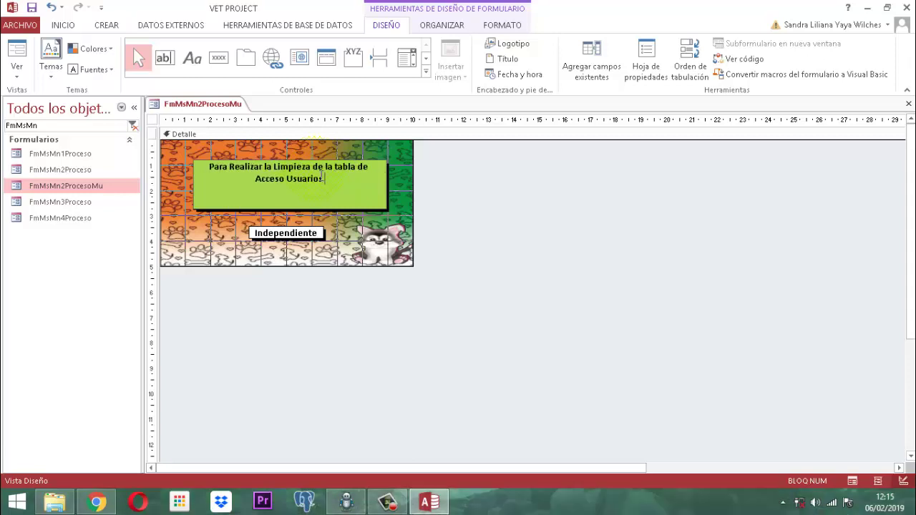
type(" solo se")
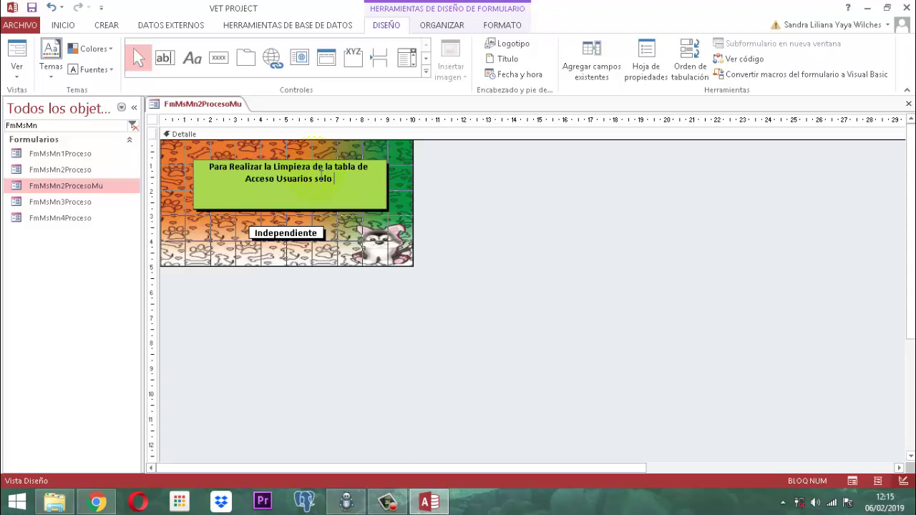
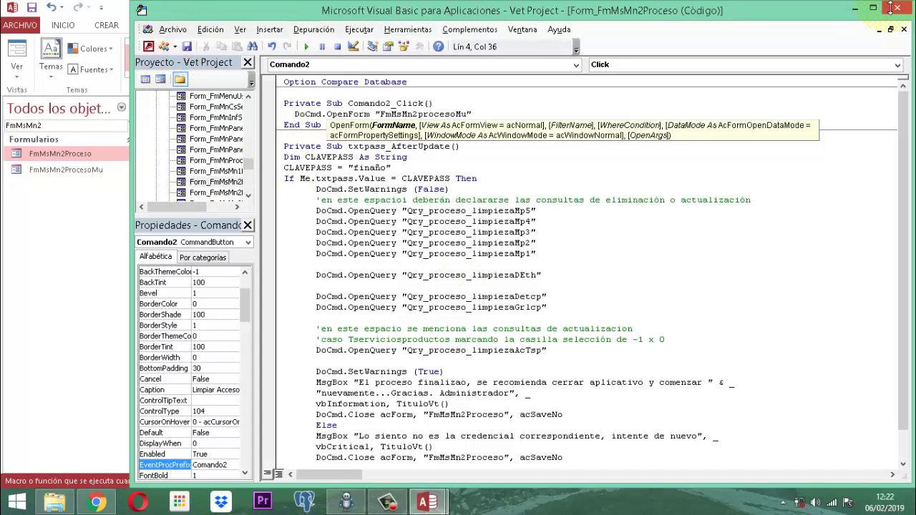
Change the Limpiar Acceso Usuarios button's hover colour from #A7DA4E to yellow #FFF200.
left_click(897, 8)
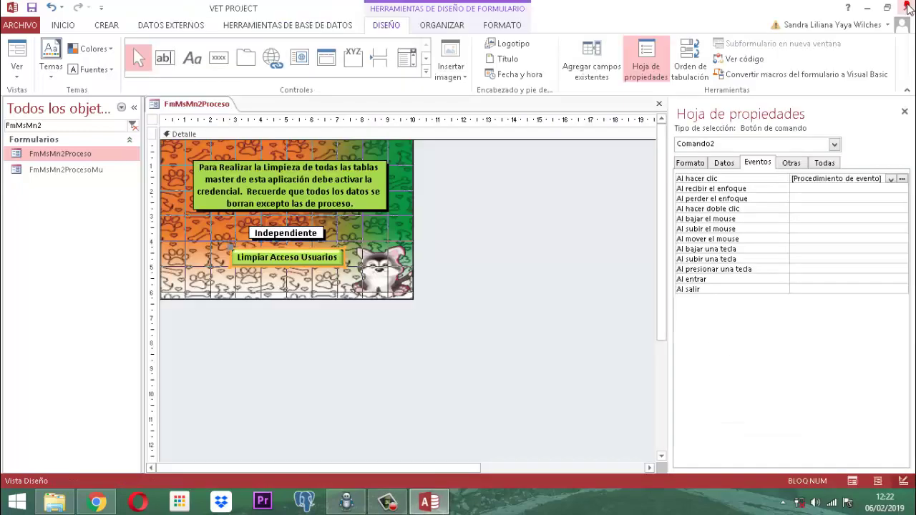
left_click(905, 112)
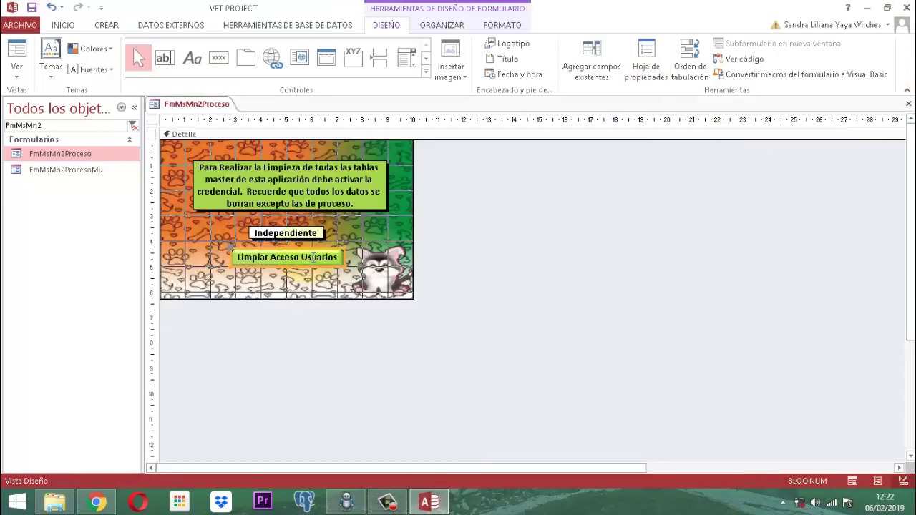
left_click(646, 65)
left_click(688, 164)
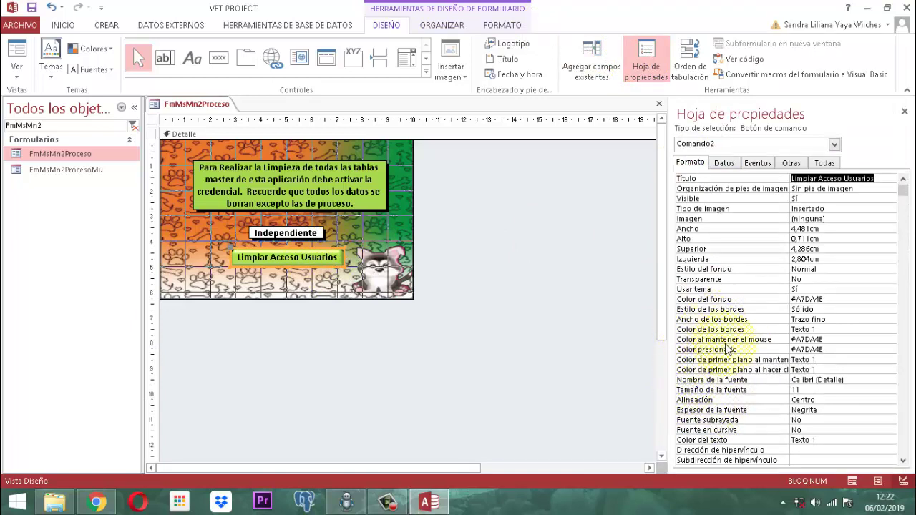
left_click(844, 339)
left_click(891, 341)
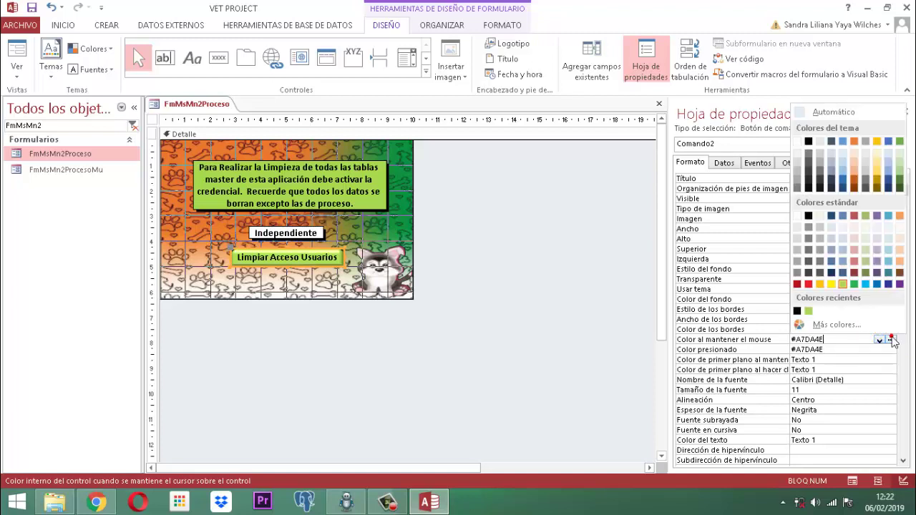
left_click(834, 283)
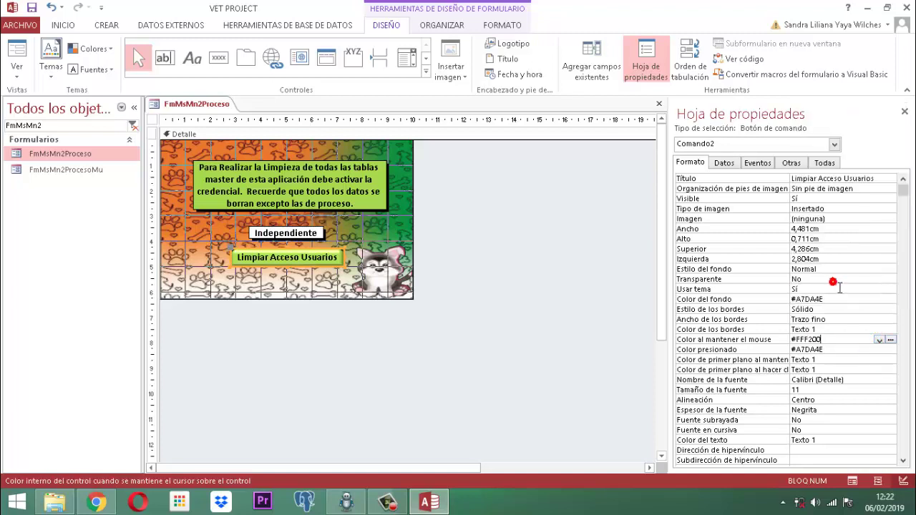
left_click(905, 111)
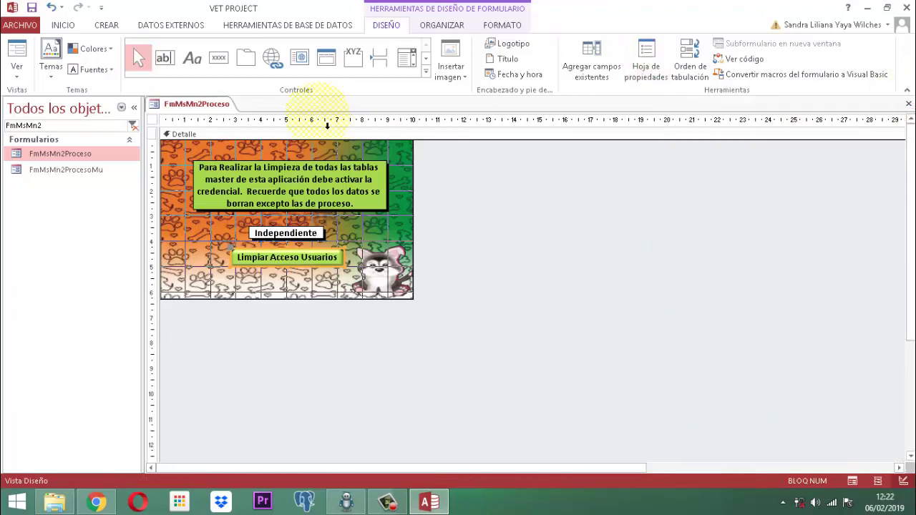
Close the FmMsMn2Proceso form design from its tab's shortcut menu.
right_click(205, 105)
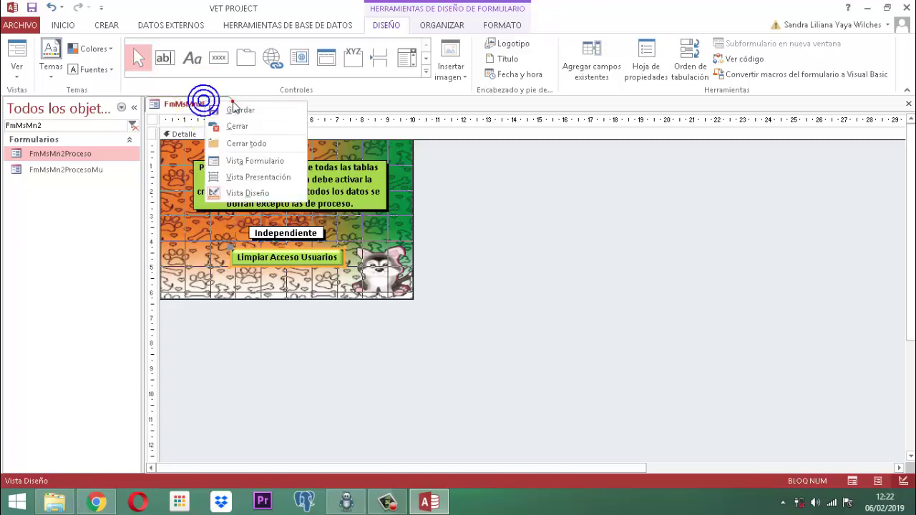
right_click(218, 106)
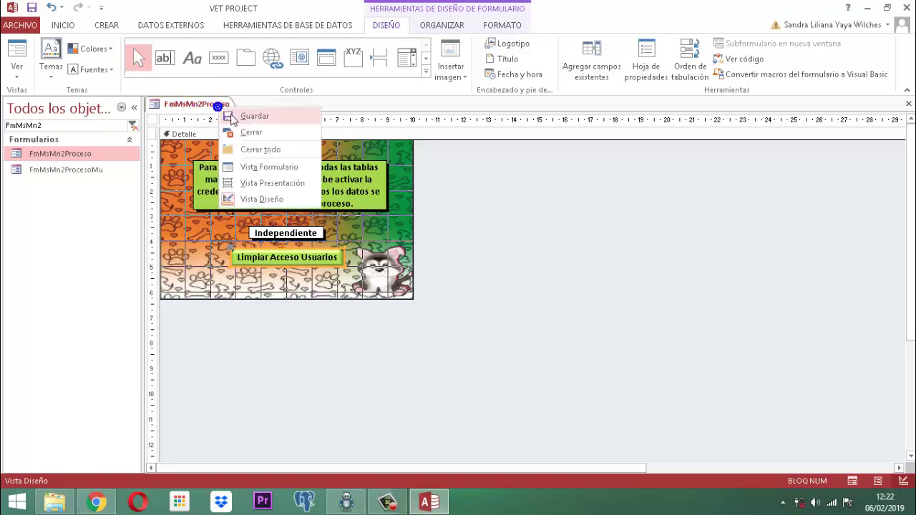
left_click(248, 133)
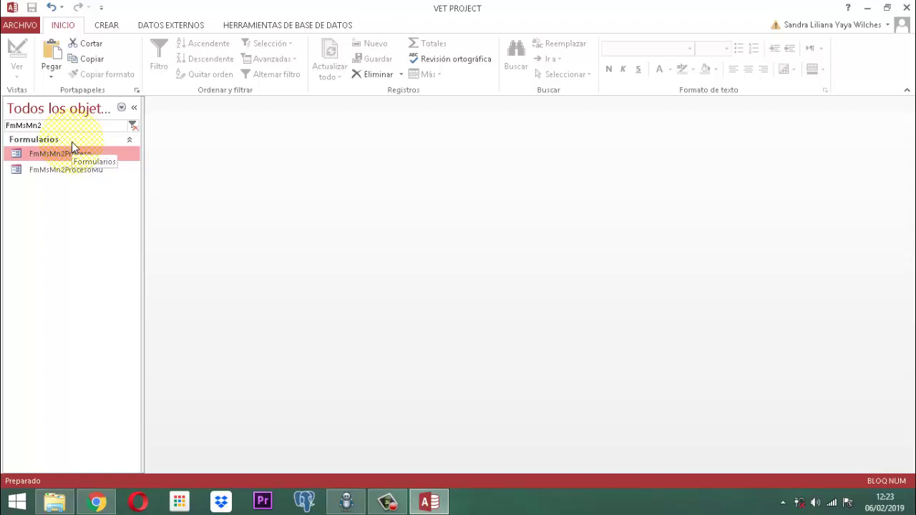
Clear the FmMsMn2 navigation filter, then open and close the MUsuariosAcceso table.
left_click(132, 125)
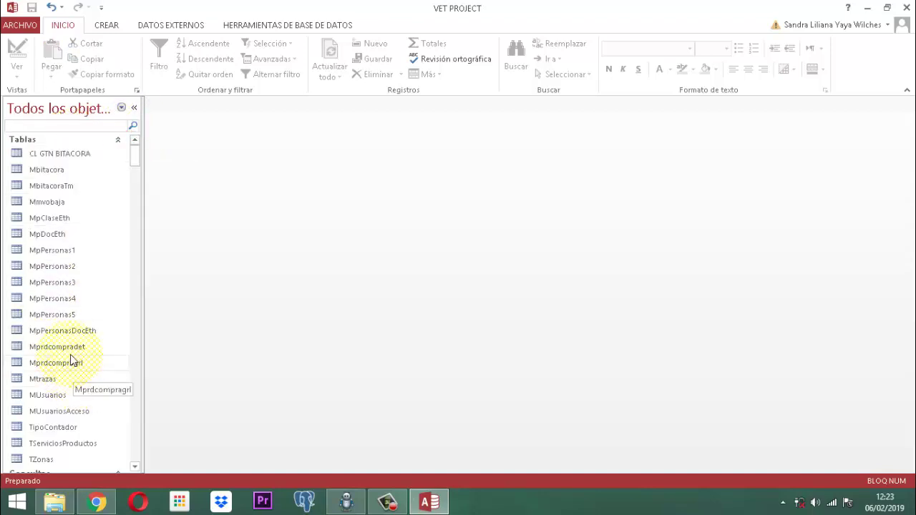
double_click(60, 412)
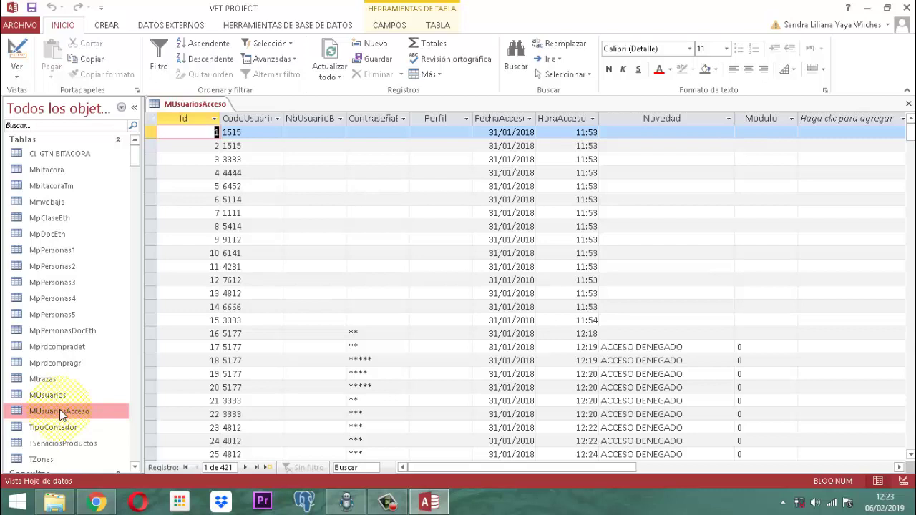
right_click(185, 106)
left_click(206, 128)
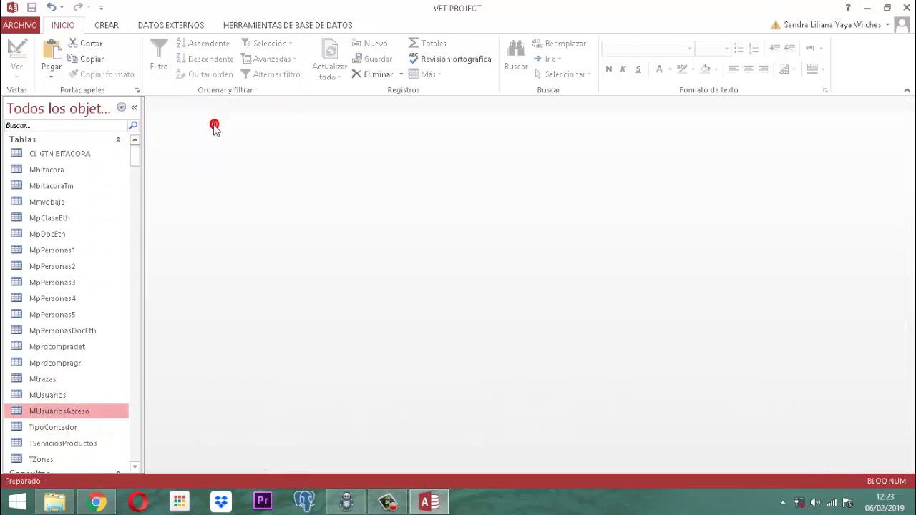
Quit Access, confirming the clipboard prompt, and reopen the Vet Project database.
left_click(907, 8)
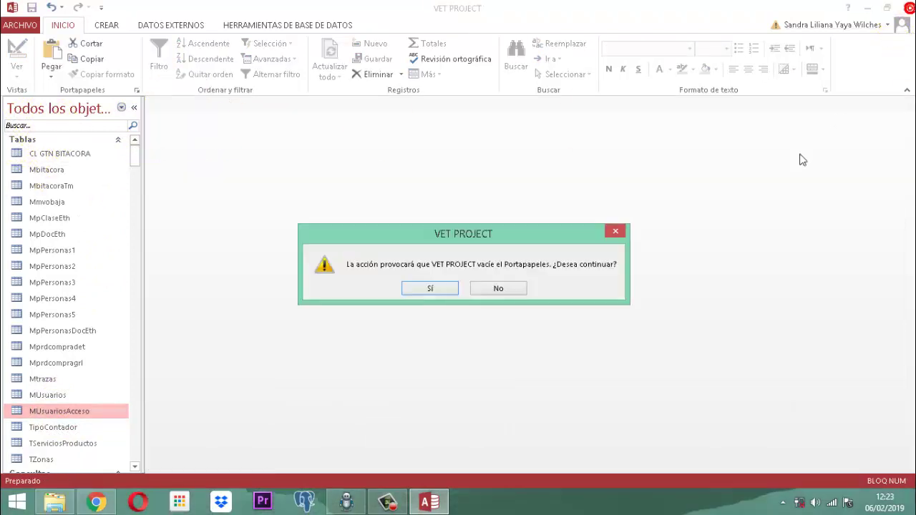
left_click(419, 294)
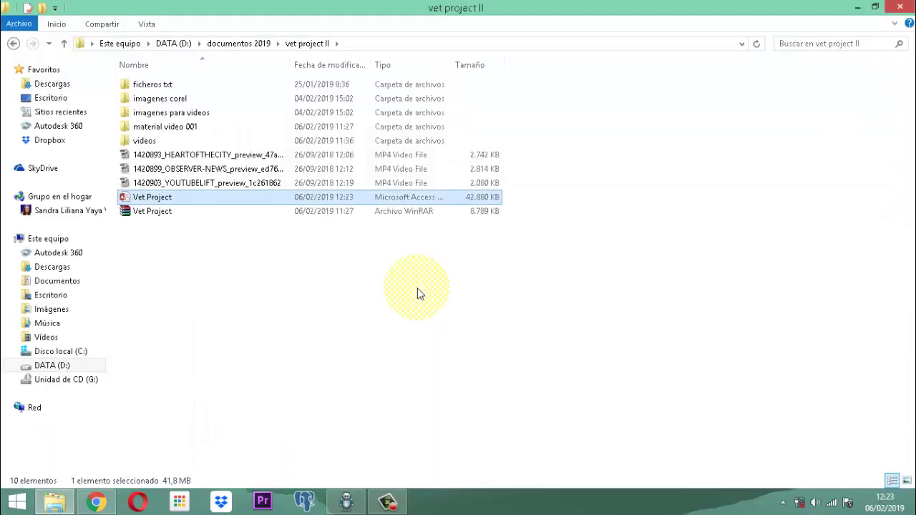
double_click(139, 200)
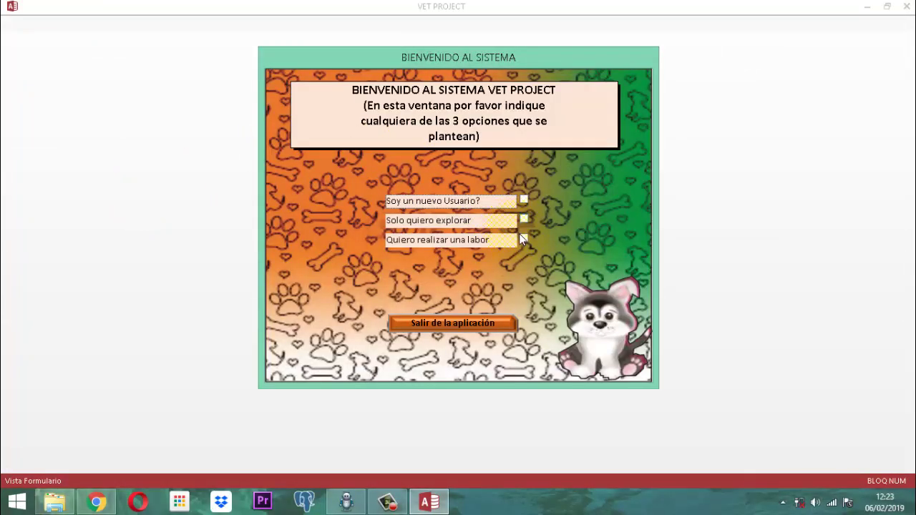
Log in on the welcome form as the administrator user with the account password.
left_click(522, 237)
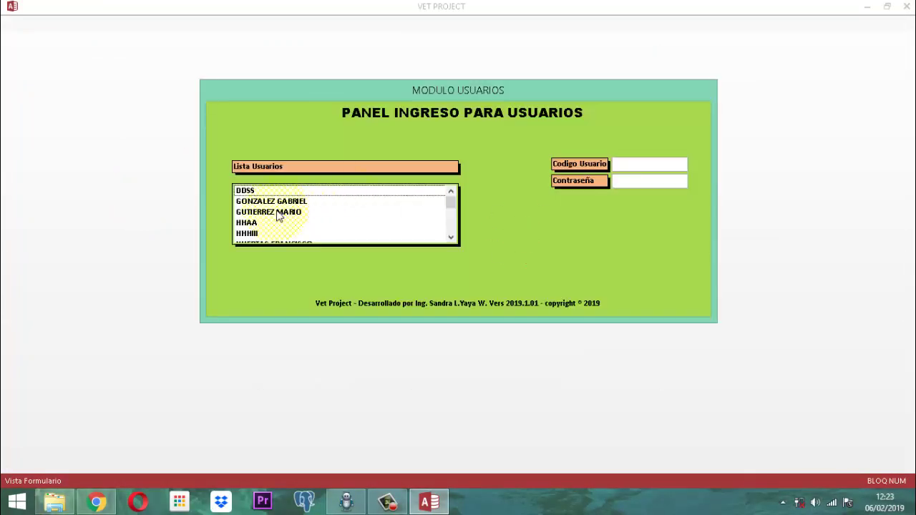
scroll(279, 217, "down", 2)
left_click(278, 223)
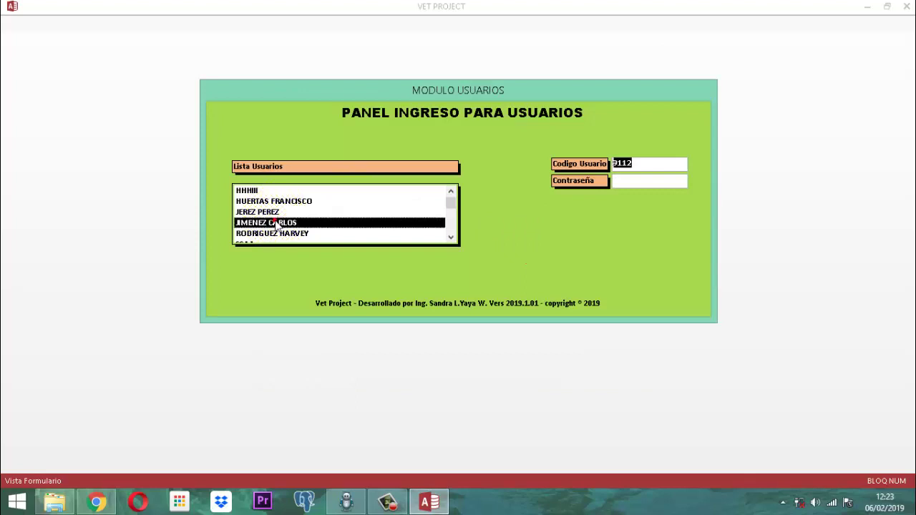
key("Tab")
type("***")
left_click(276, 225)
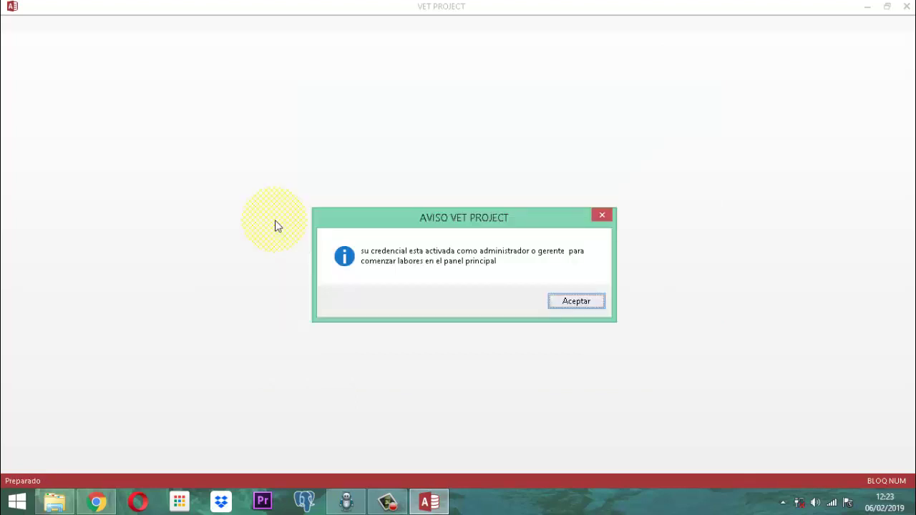
key("Return")
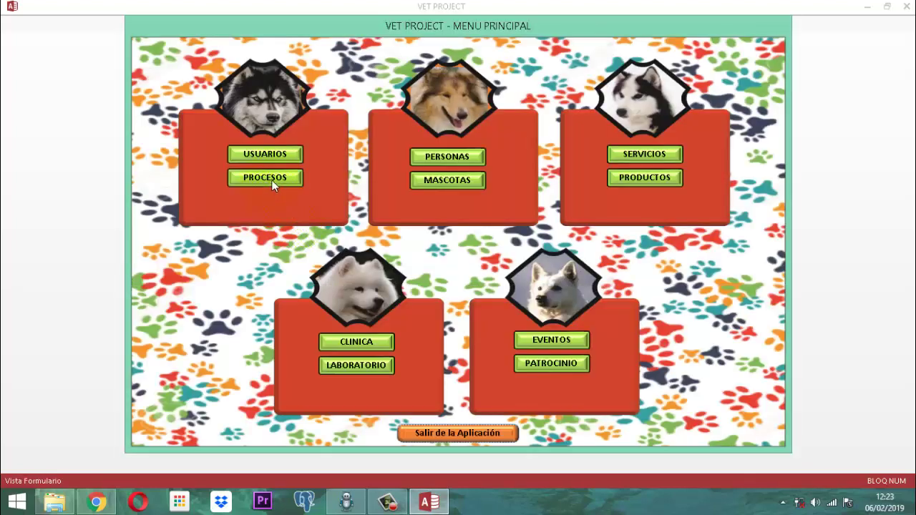
Run the user-access table cleanup from PROCESOS, entering its key.
left_click(271, 180)
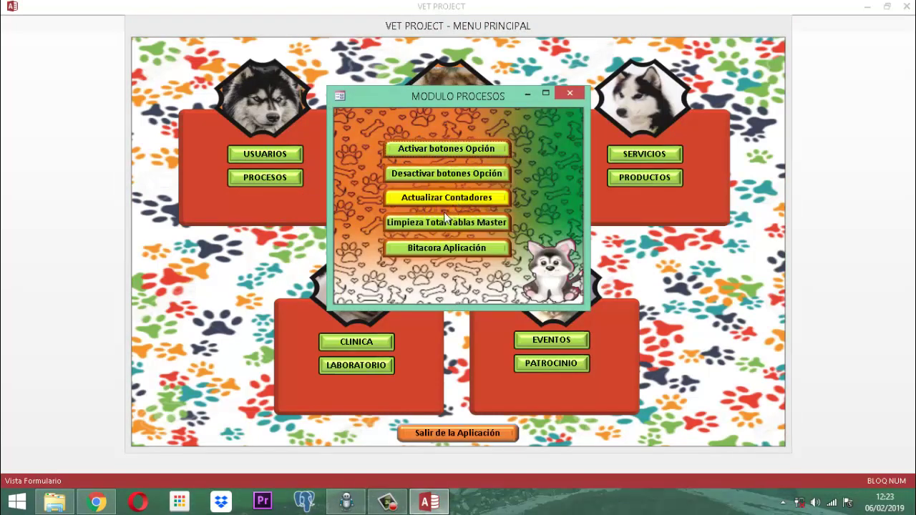
left_click(439, 221)
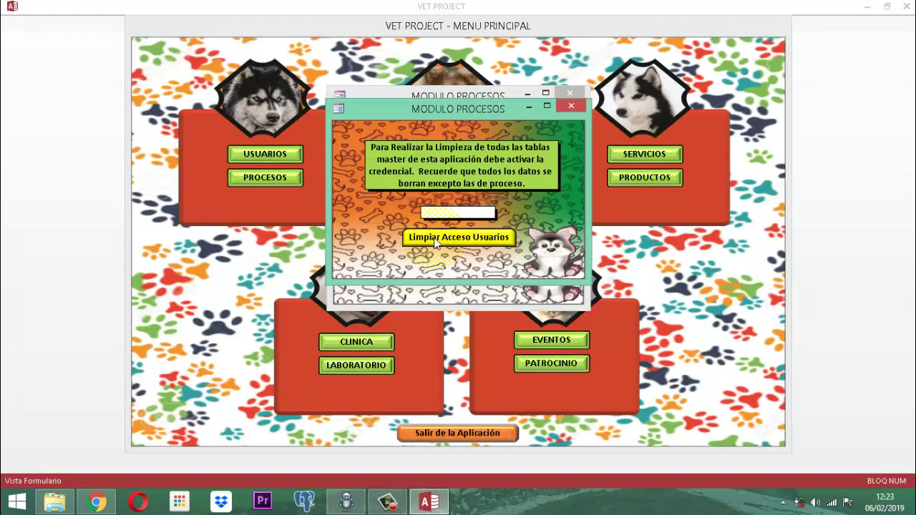
left_click(478, 242)
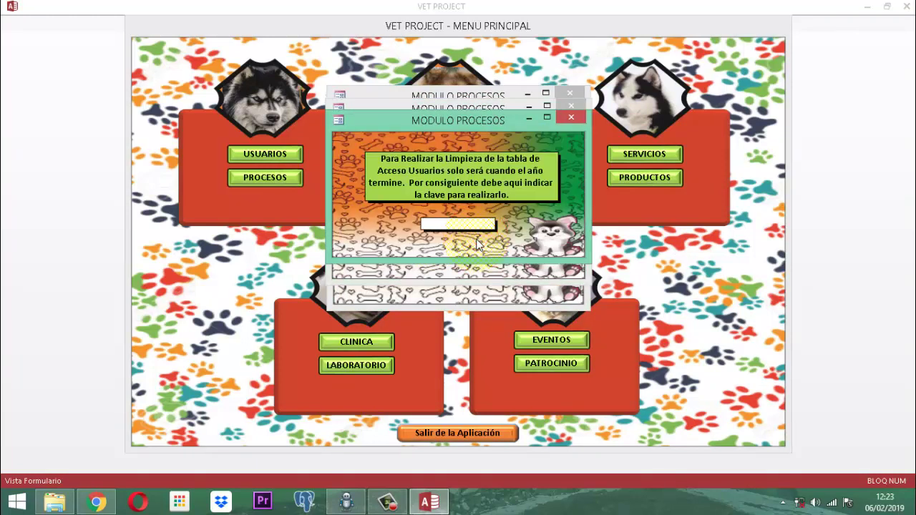
type("***")
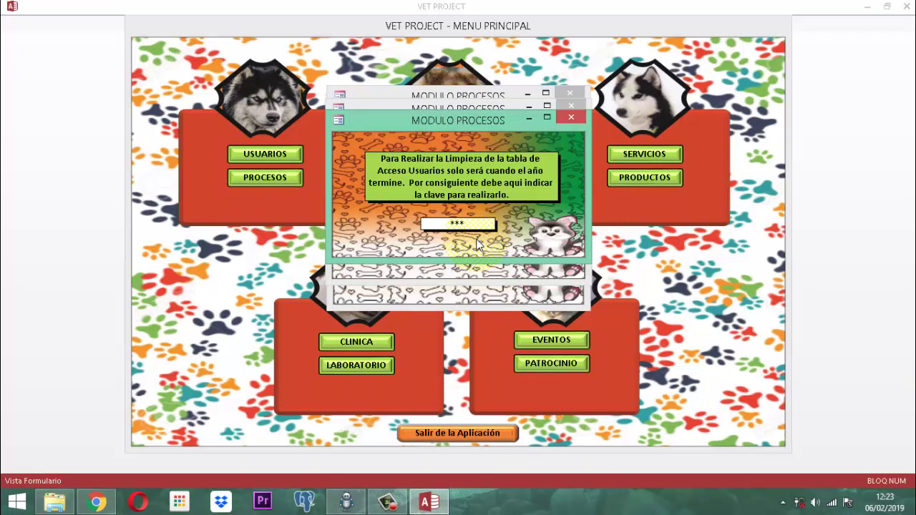
type("***")
type("**")
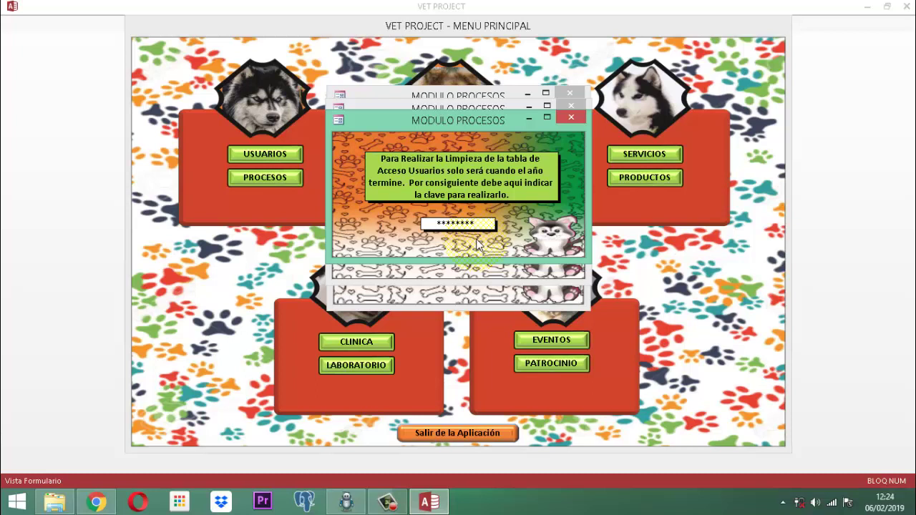
key("Return")
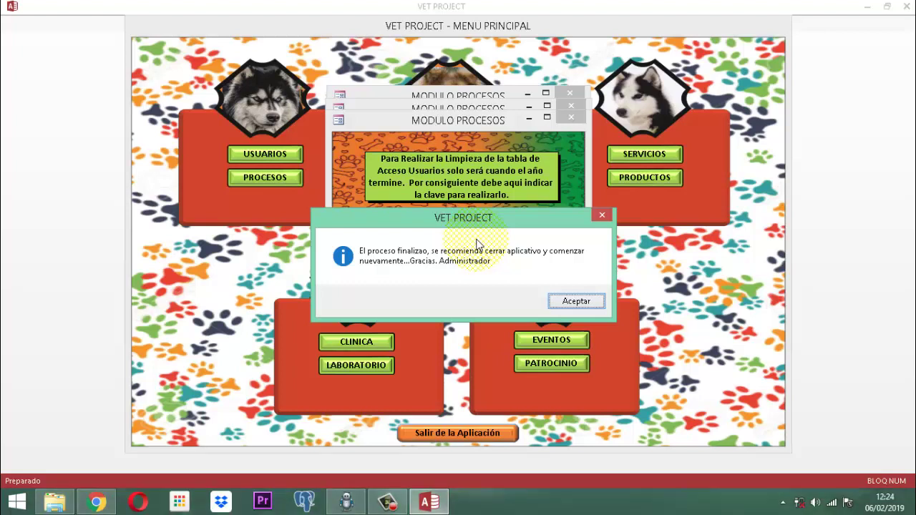
Dismiss the cleanup-finished message and close the cleanup and MODULO PROCESOS windows.
left_click(576, 301)
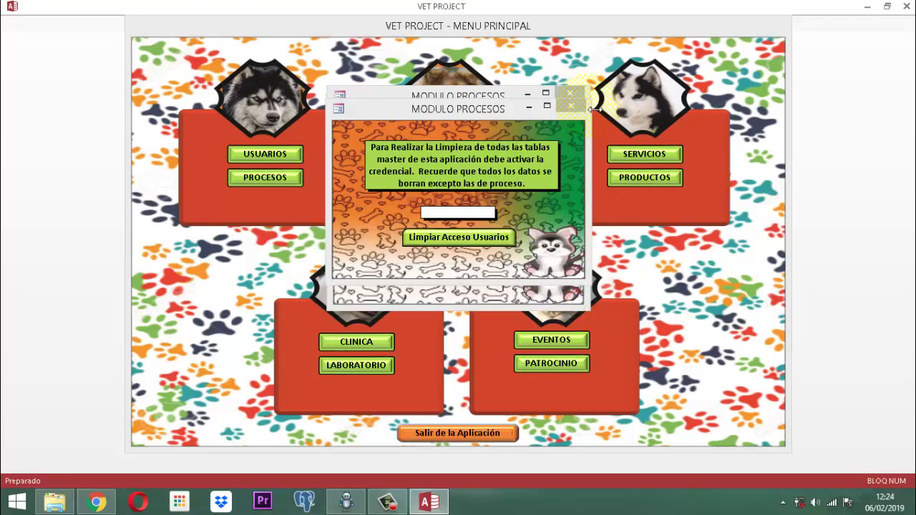
left_click(571, 107)
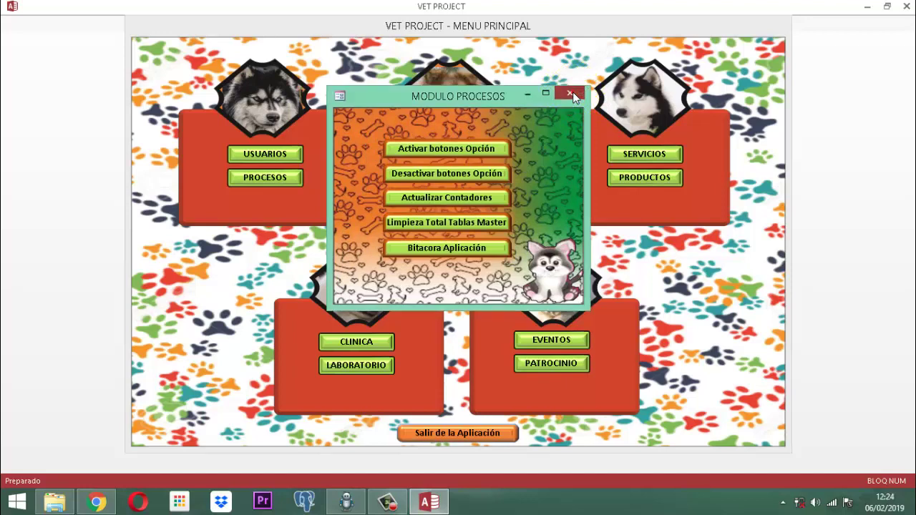
left_click(572, 93)
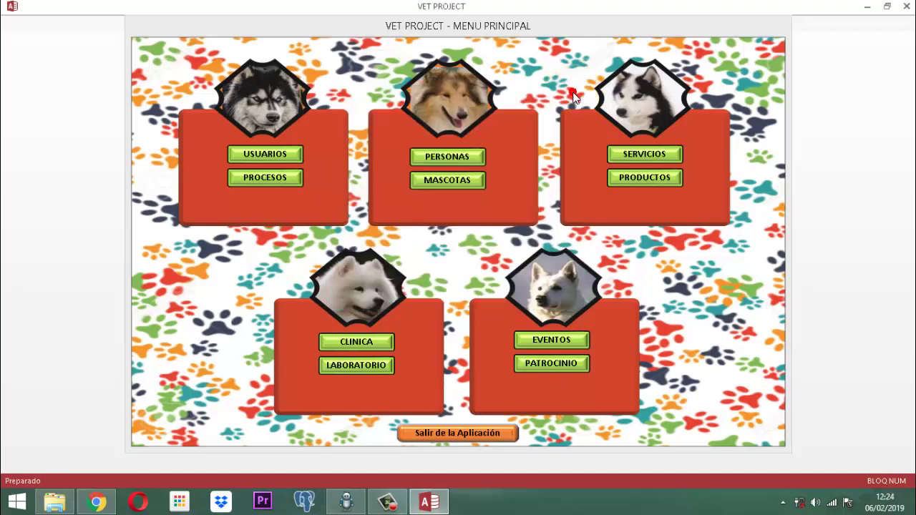
Exit the VET PROJECT application and reopen the Vet Project database.
left_click(467, 435)
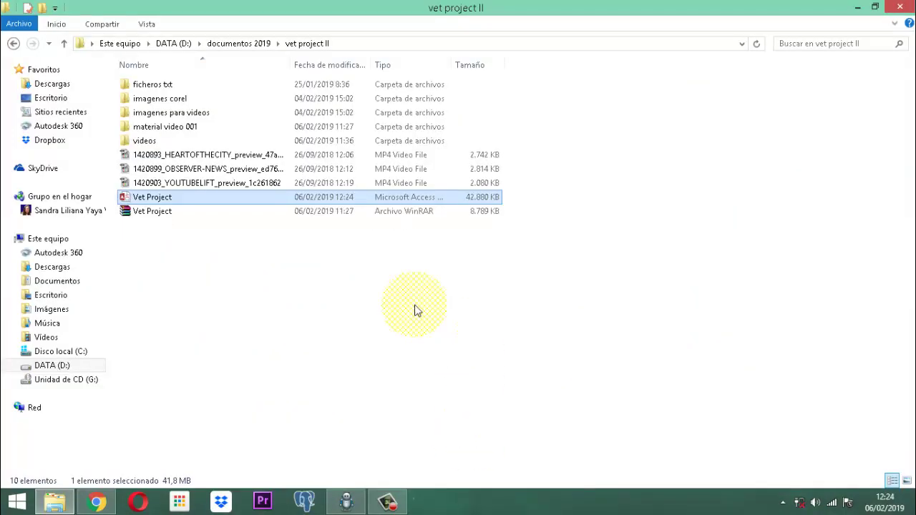
left_click(293, 282)
double_click(140, 198)
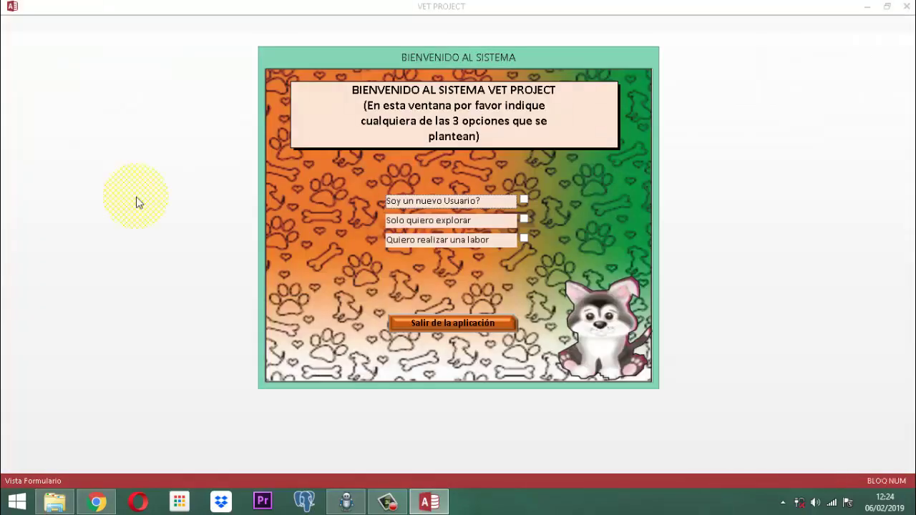
Log in via 'Quiero realizar una labor' as the administrator user with the account password.
left_click(524, 239)
scroll(292, 214, "down", 1)
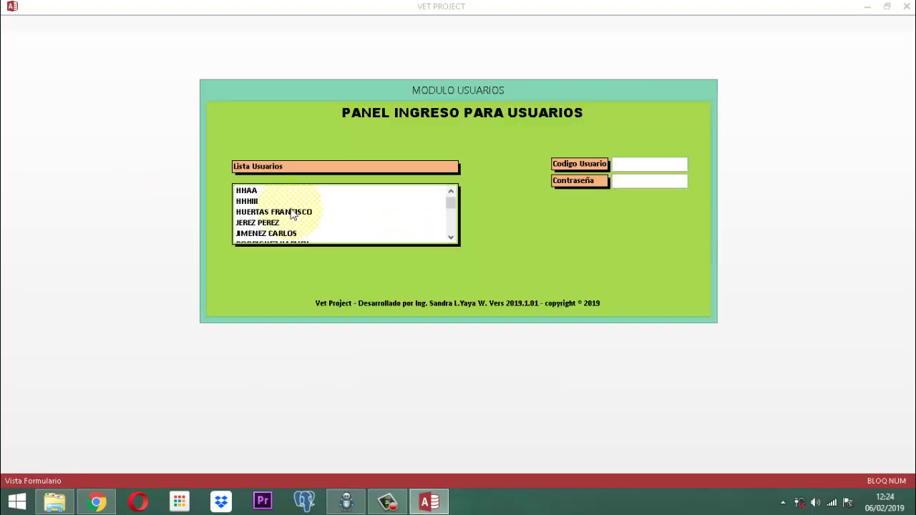
left_click(274, 243)
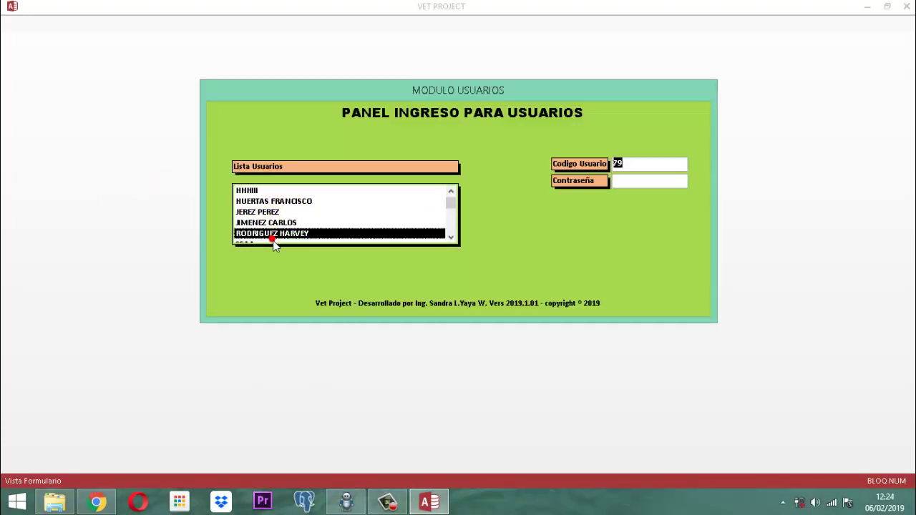
left_click(274, 222)
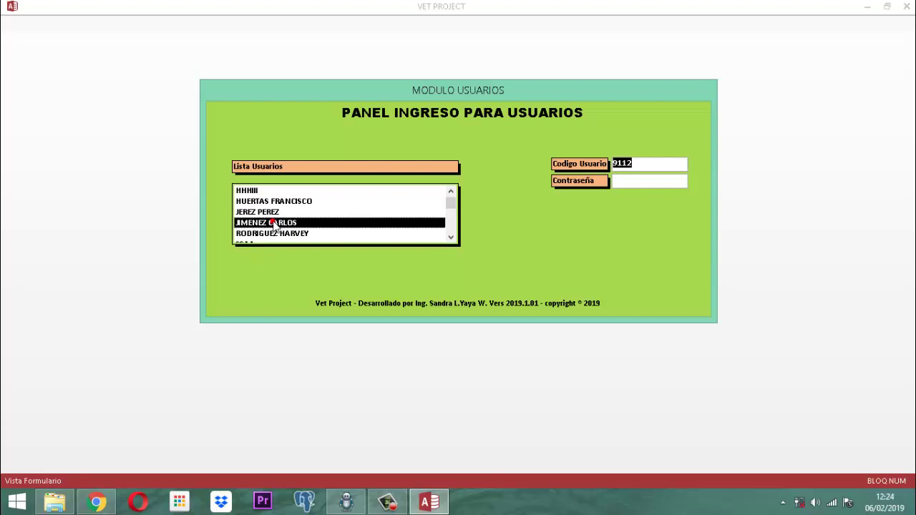
key("Tab")
key("Return")
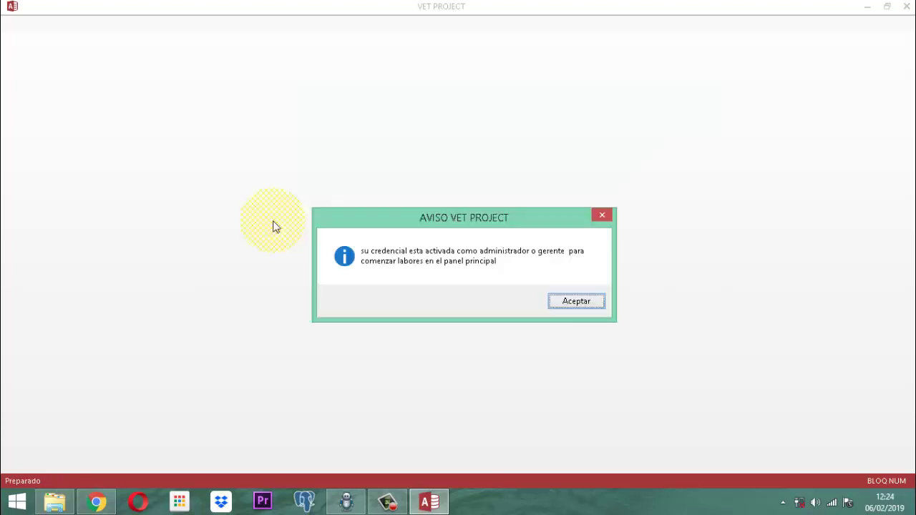
key("Return")
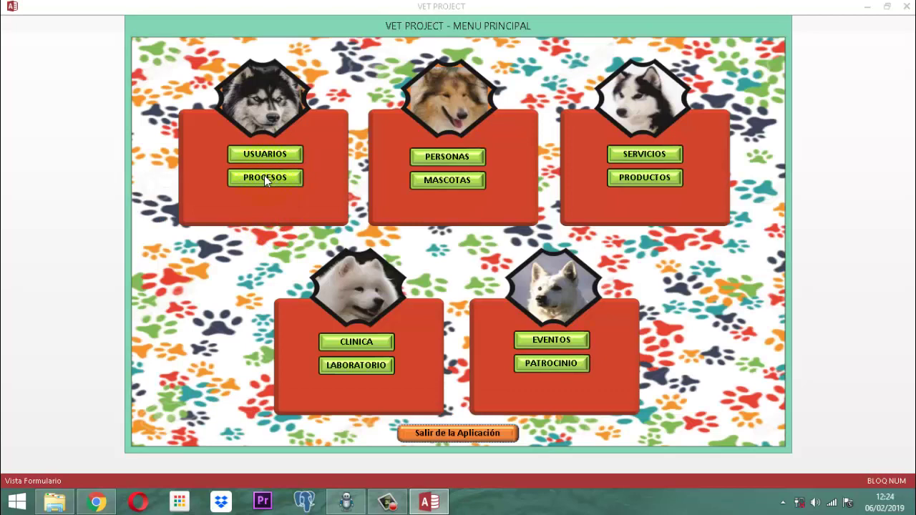
Unlock the option ribbon with Activar botones Opción in PROCESOS, entering the key.
left_click(265, 179)
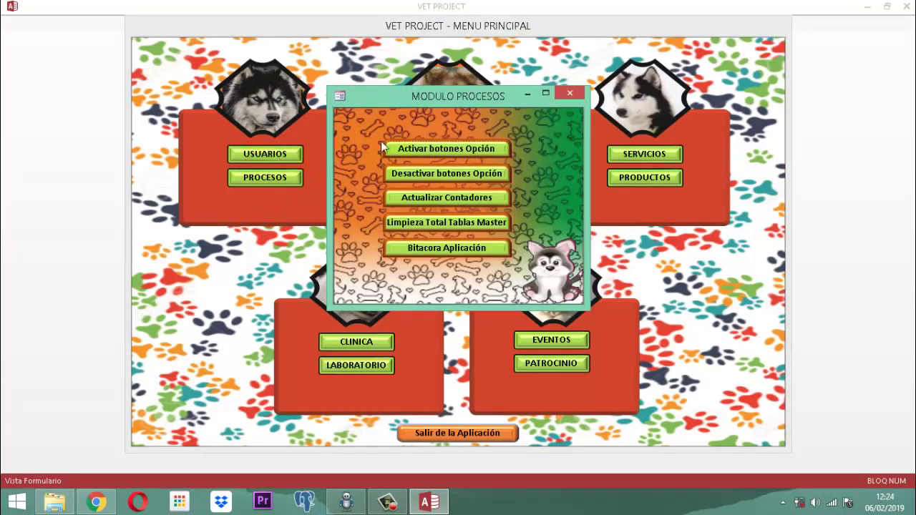
left_click(465, 152)
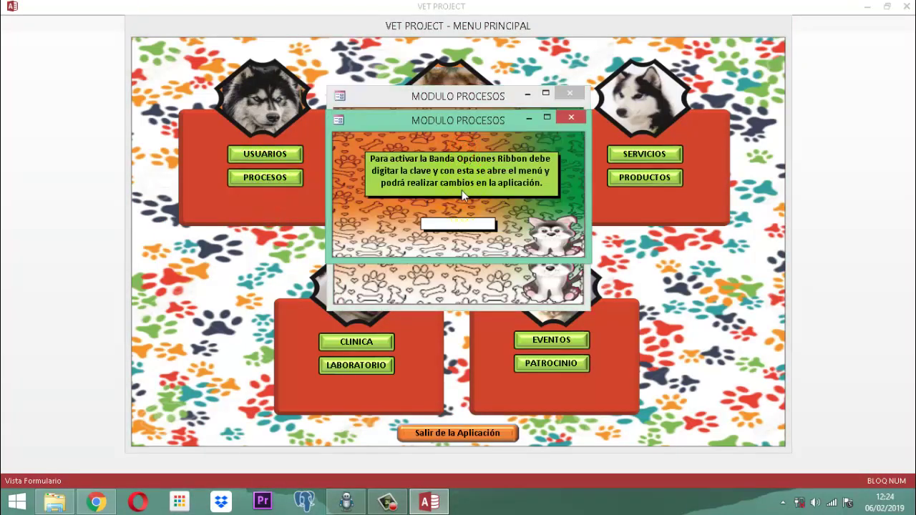
type("********")
key("Return")
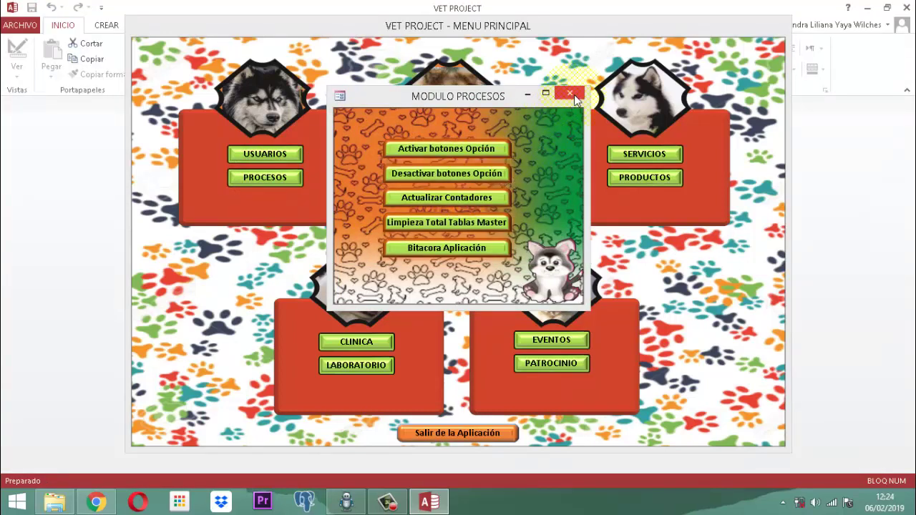
Close MODULO PROCESOS and the VET PROJECT main menu form.
left_click(570, 93)
right_click(529, 29)
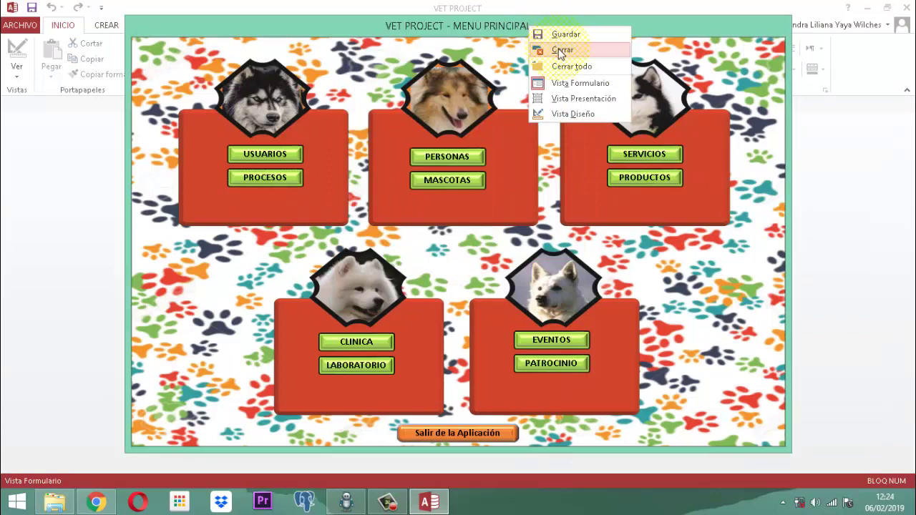
left_click(552, 49)
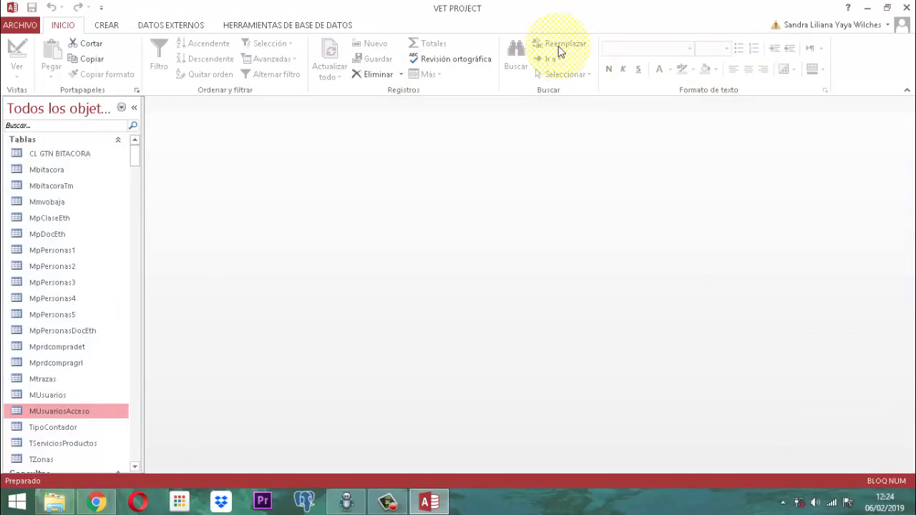
double_click(85, 413)
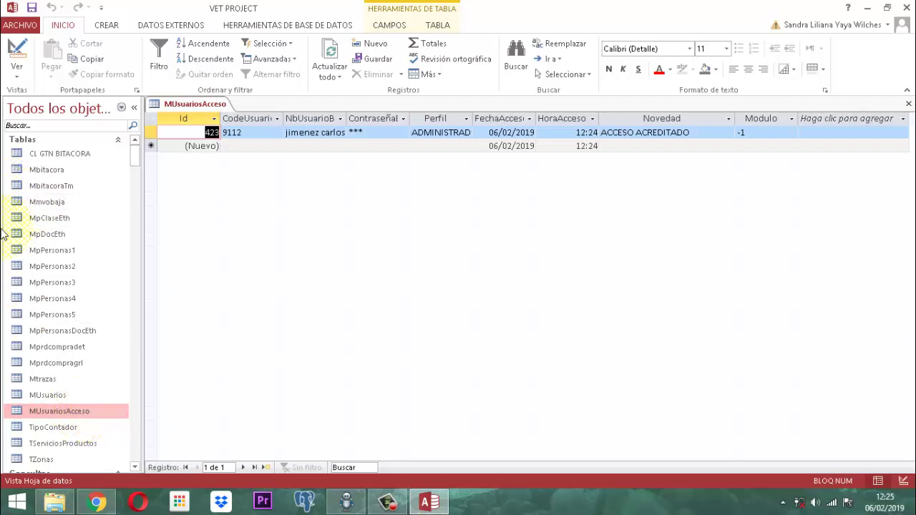
right_click(204, 105)
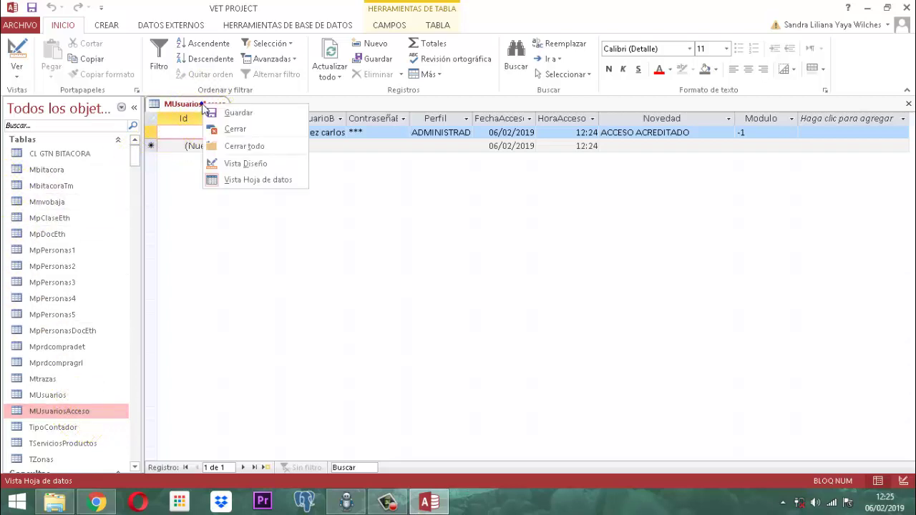
left_click(236, 130)
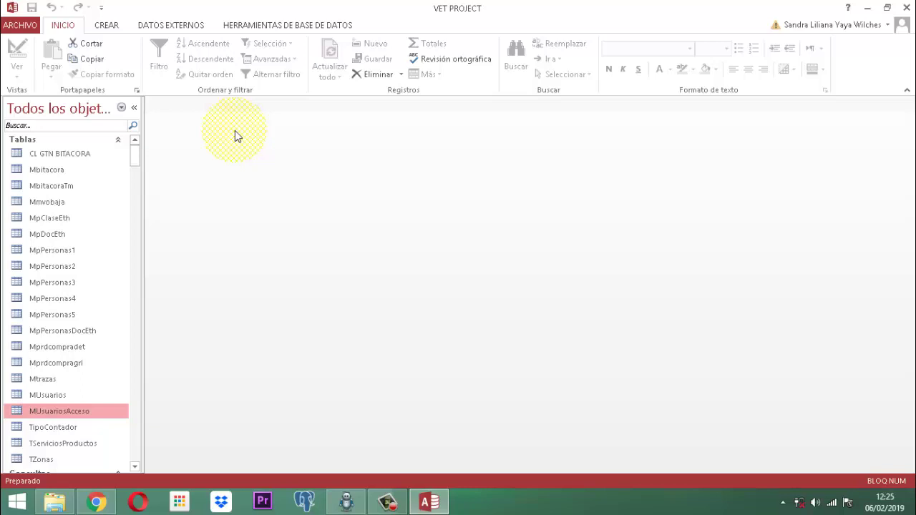
left_click(66, 127)
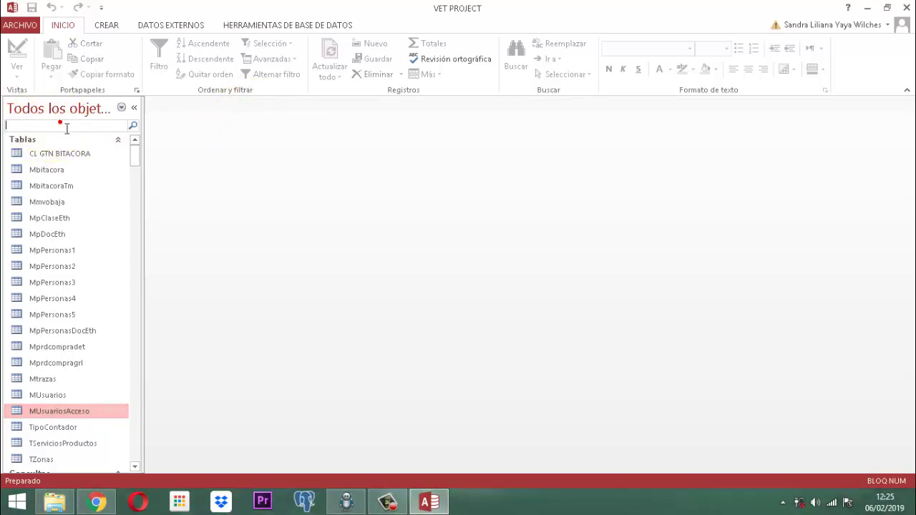
type("limpi")
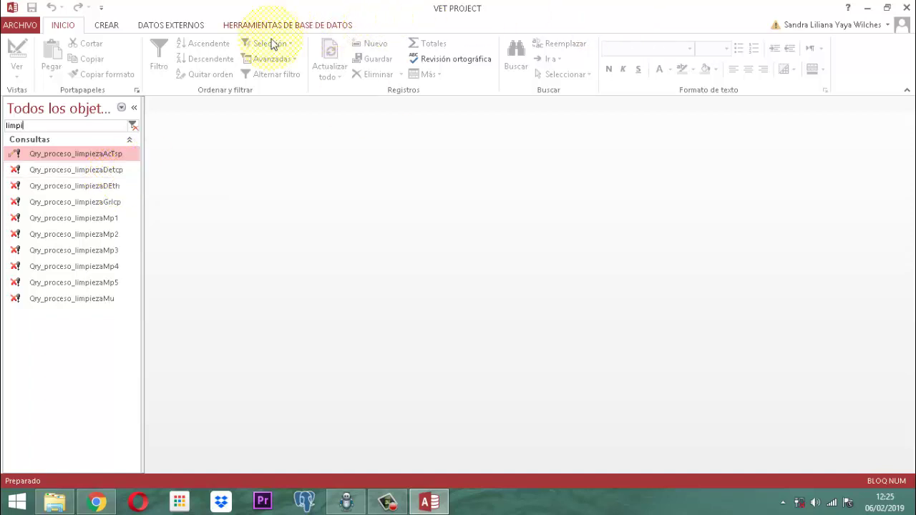
left_click(135, 125)
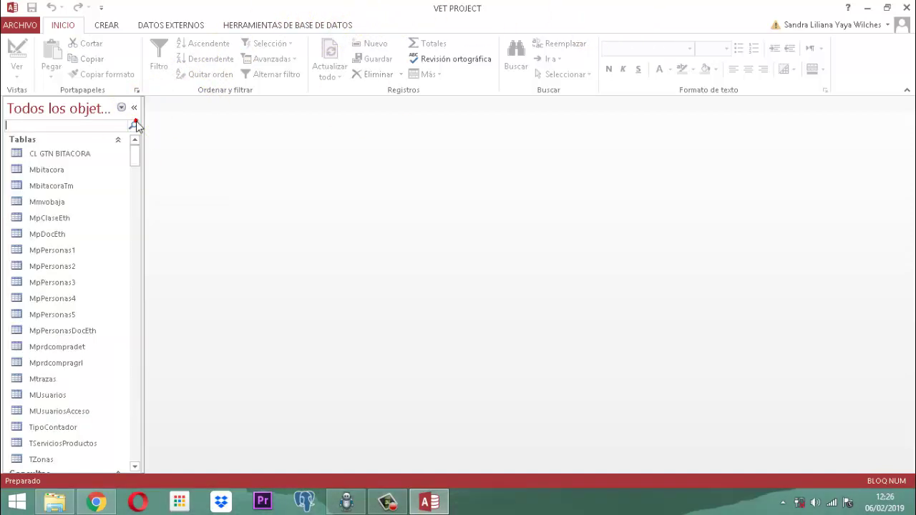
Close Microsoft Access and the vet project II folder window.
left_click(907, 10)
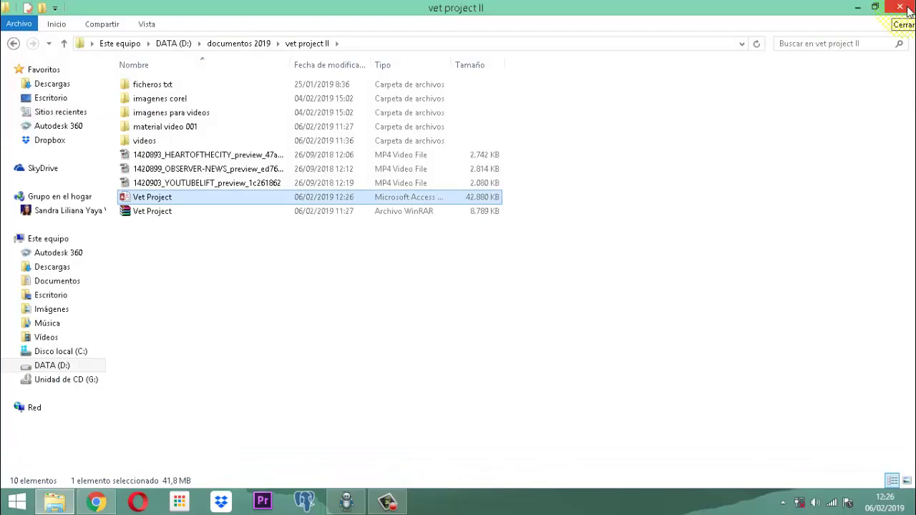
left_click(908, 8)
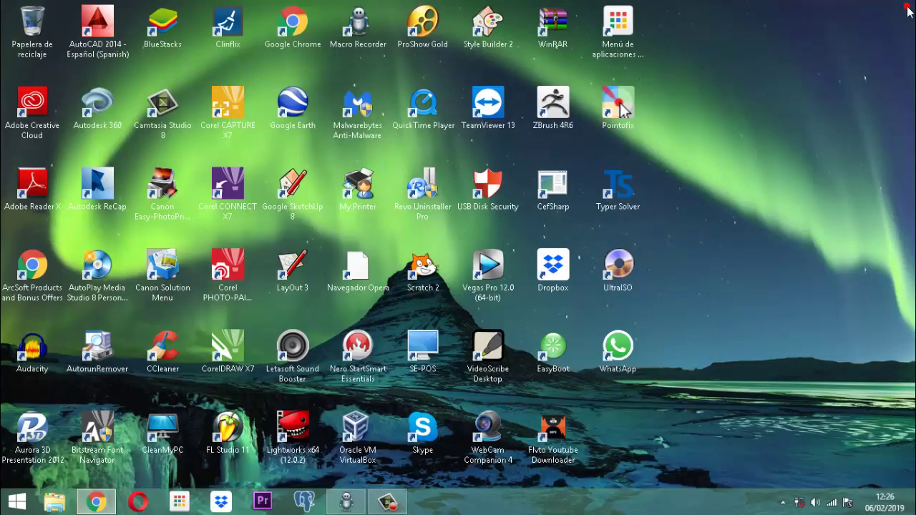
left_click(908, 11)
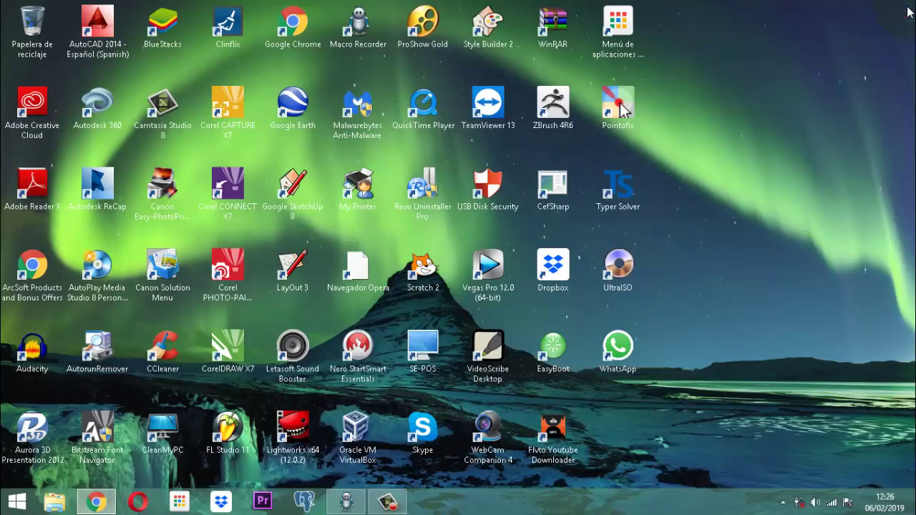